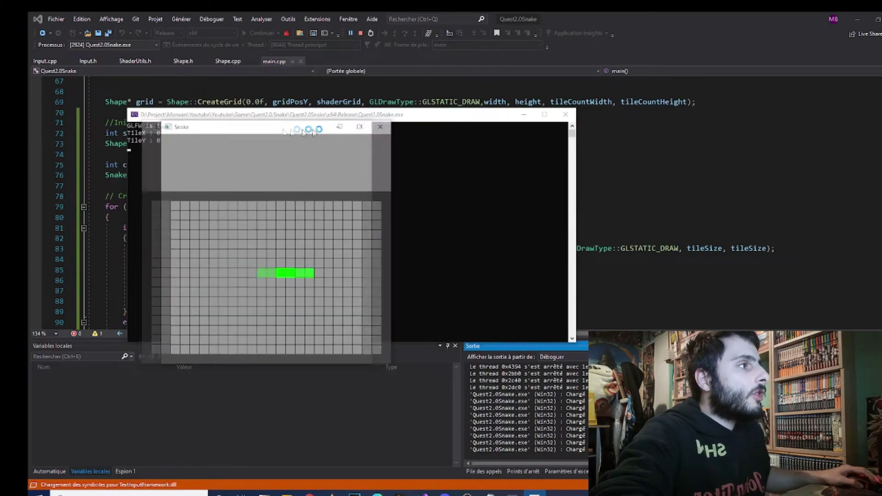
Steer the snake up, left, down and right through turns along the top rows
{"action": "key", "text": "Up"}
{"action": "key", "text": "Left"}
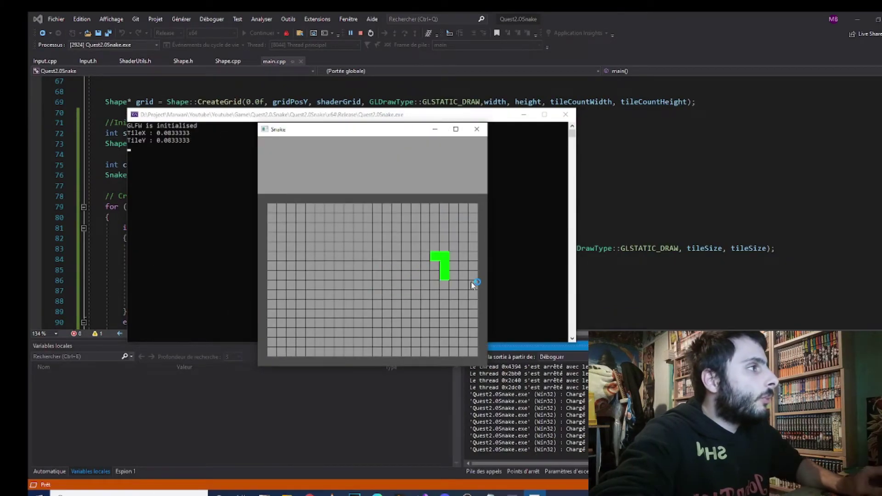
{"action": "key", "text": "Down"}
{"action": "key", "text": "Left"}
{"action": "key", "text": "Up"}
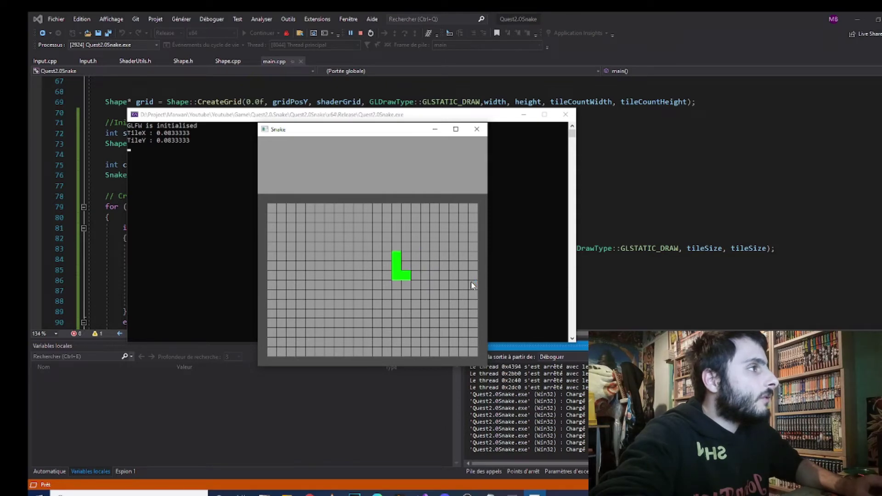
{"action": "key", "text": "Left"}
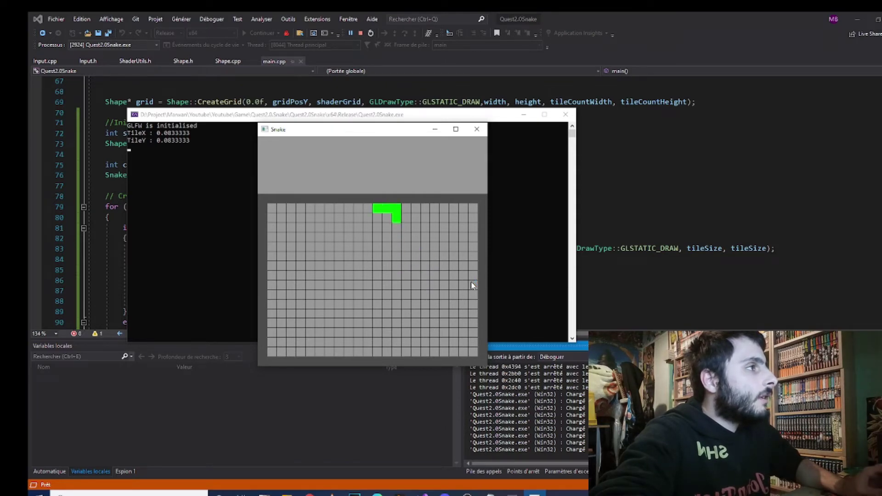
{"action": "key", "text": "Down"}
{"action": "key", "text": "Right"}
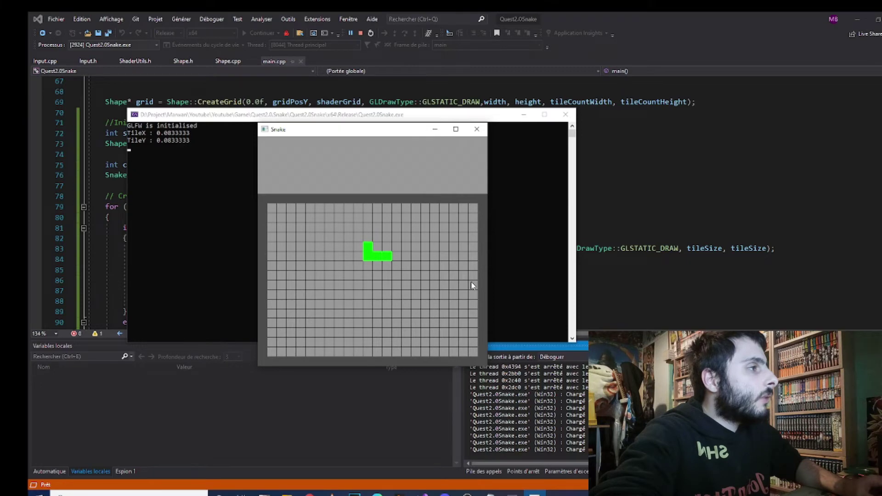
{"action": "key", "text": "Down"}
Turn the snake left, right, up and down toward the bottom rows, then close the game
{"action": "key", "text": "Left"}
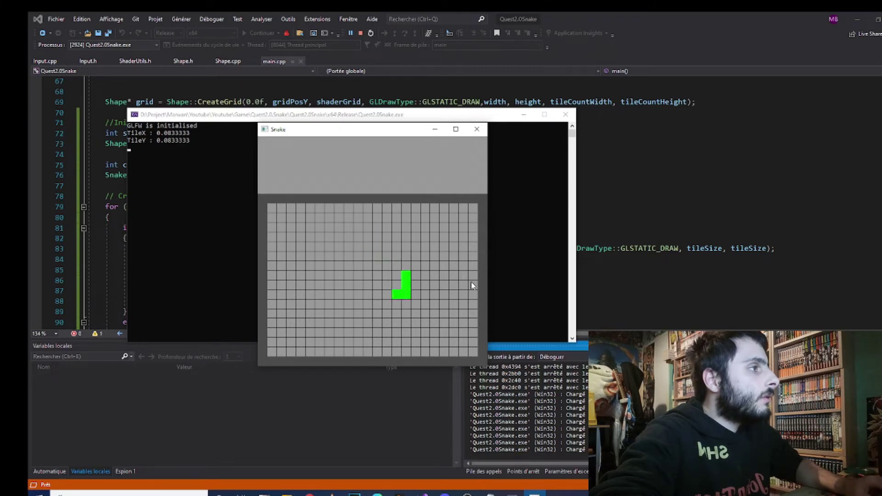
{"action": "key", "text": "Right"}
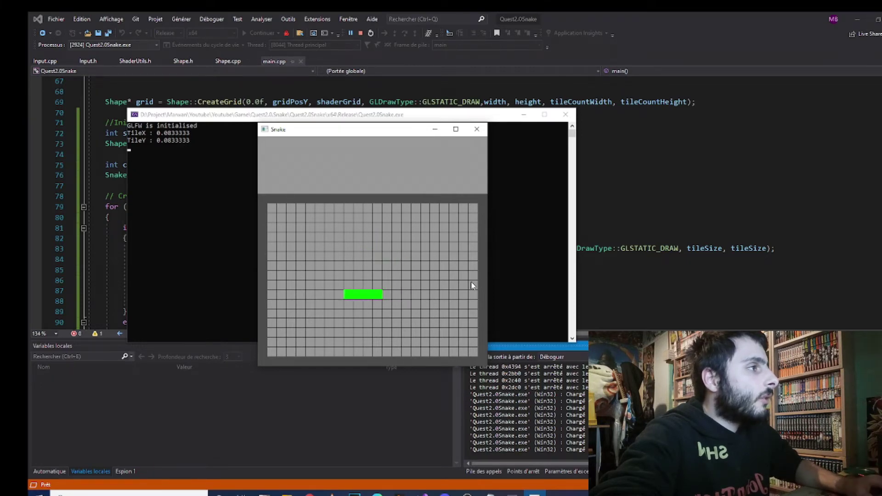
{"action": "key", "text": "Left"}
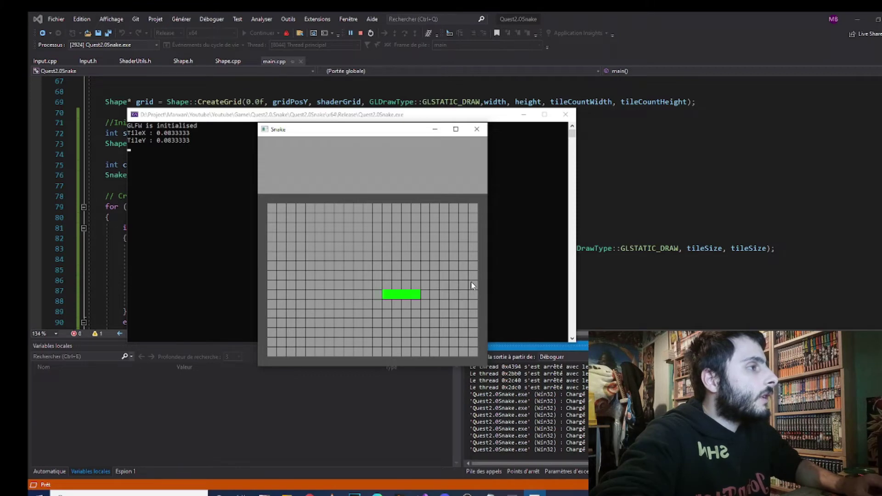
{"action": "key", "text": "Up"}
{"action": "key", "text": "Right"}
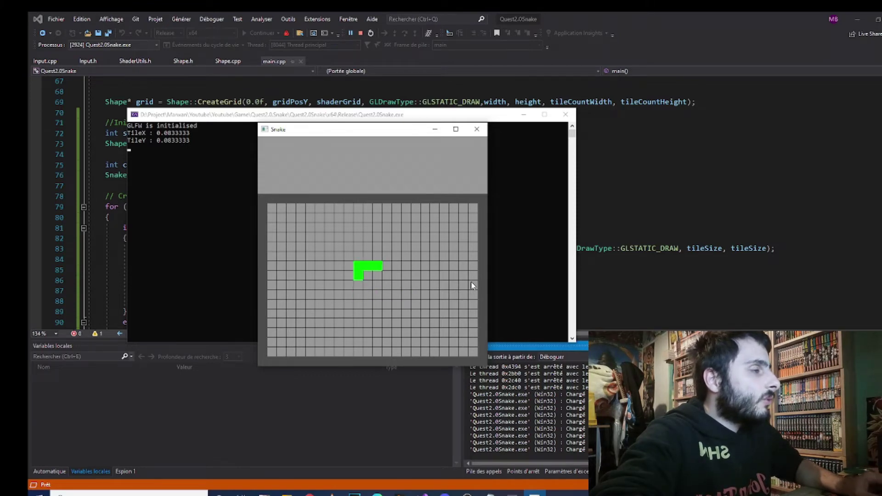
{"action": "key", "text": "Down"}
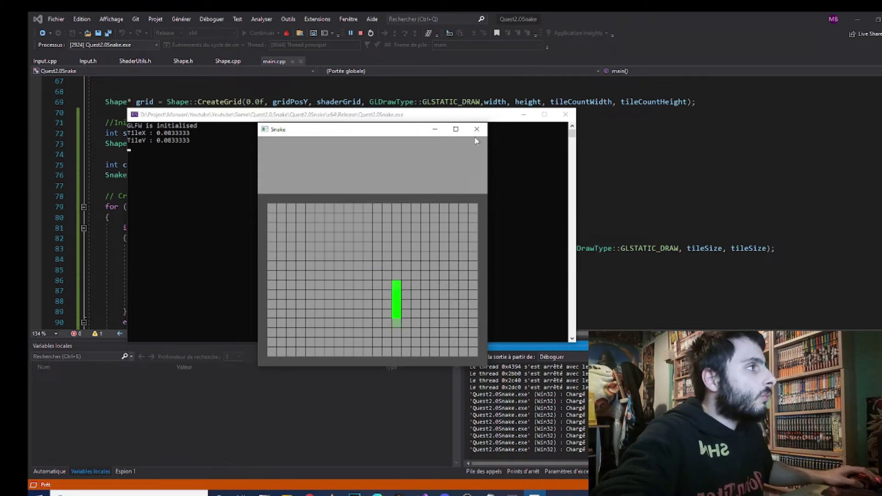
{"action": "key", "text": "Left"}
{"action": "key", "text": "Up"}
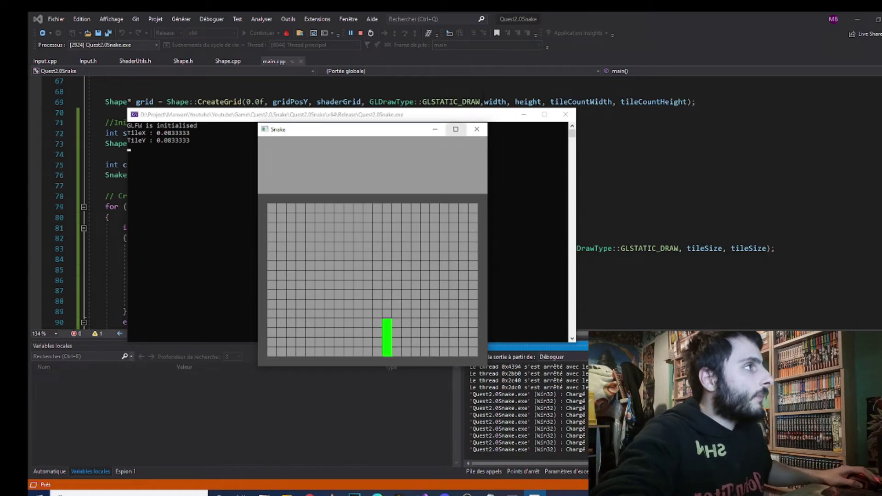
{"action": "left_click", "coordinate": [476, 129]}
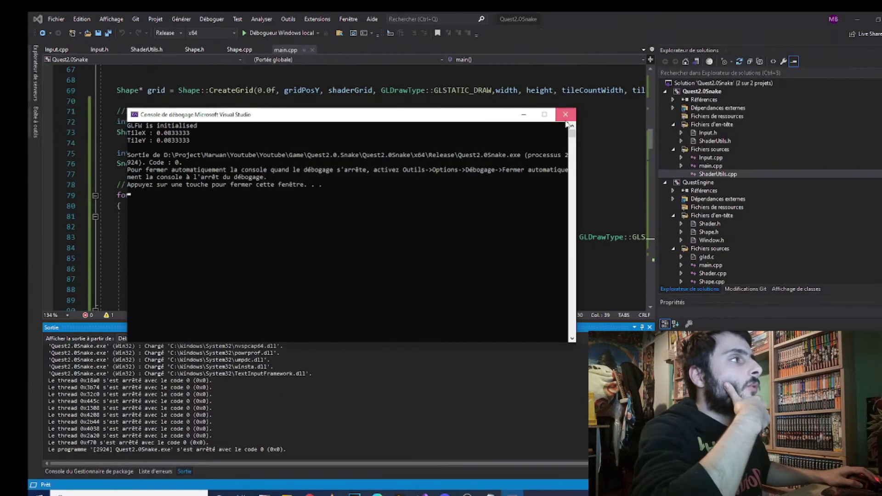
Close the debug console and select the snake array initialisation lines 71–73 in main.cpp
{"action": "left_click", "coordinate": [565, 114]}
{"action": "scroll", "coordinate": [297, 206], "scroll_direction": "up", "scroll_amount": 1}
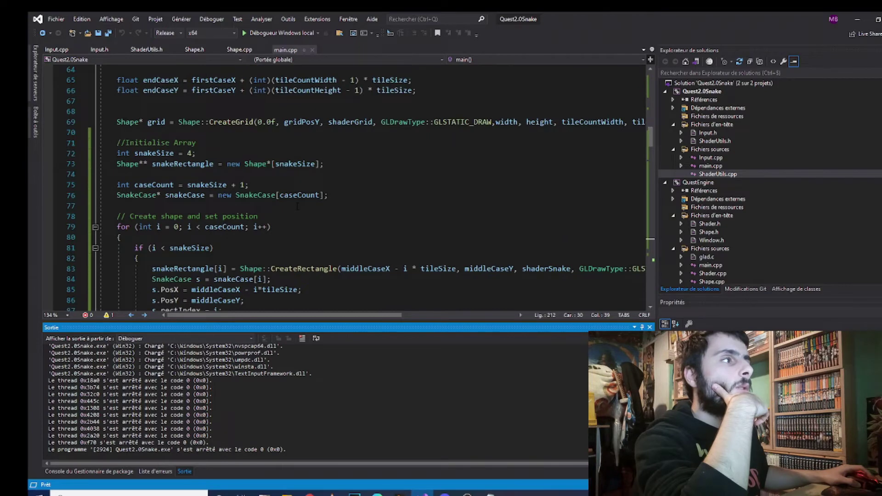
{"action": "left_click", "coordinate": [350, 195]}
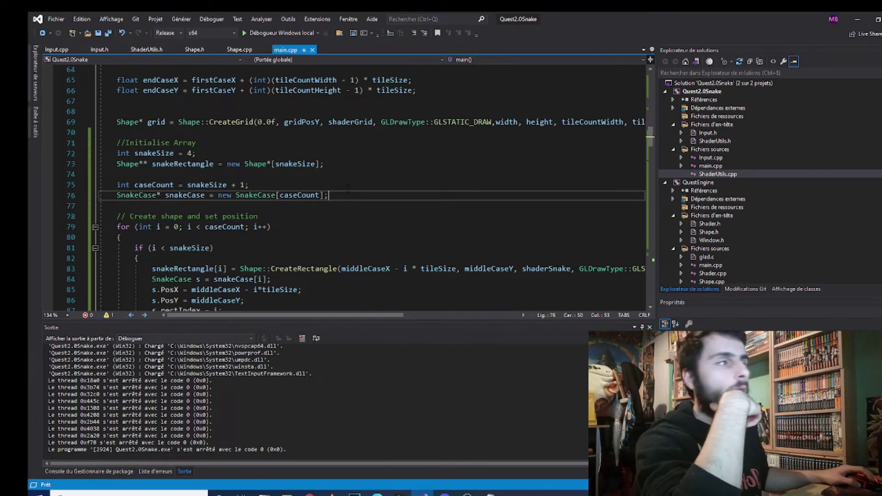
{"action": "scroll", "coordinate": [344, 186], "scroll_direction": "down", "scroll_amount": 1}
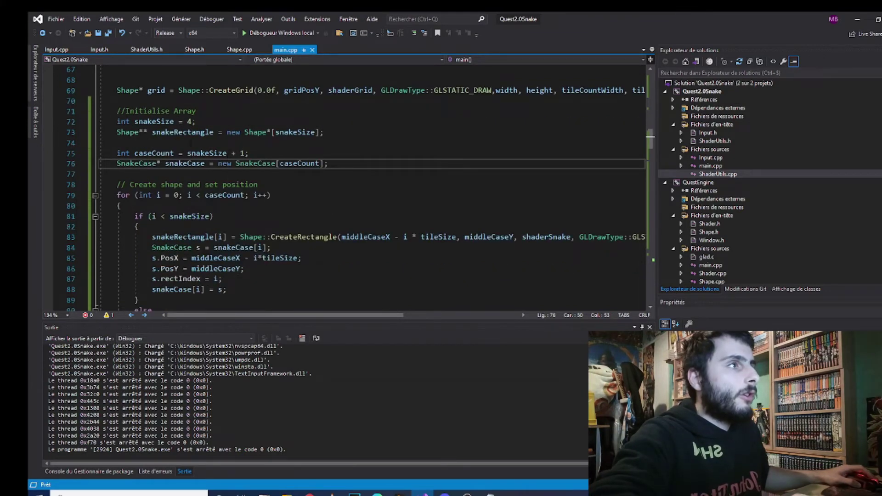
{"action": "scroll", "coordinate": [191, 141], "scroll_direction": "up", "scroll_amount": 2}
{"action": "scroll", "coordinate": [191, 141], "scroll_direction": "down", "scroll_amount": 1}
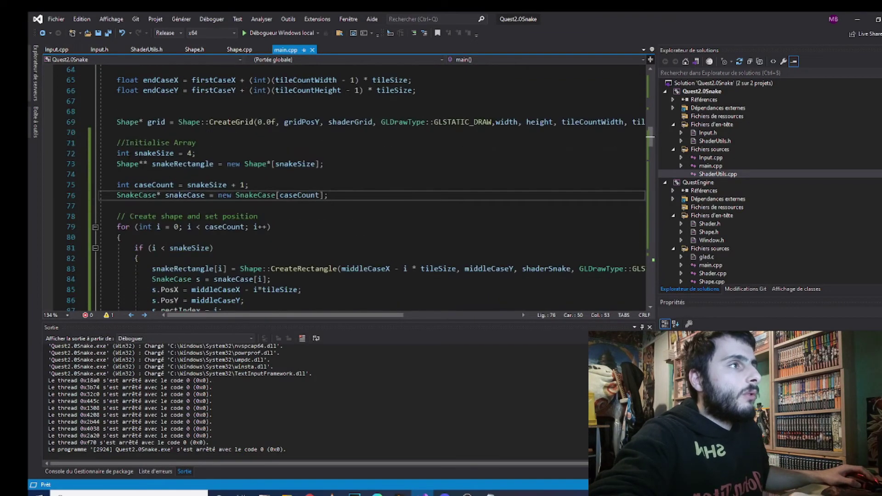
{"action": "left_click_drag", "start_coordinate": [118, 142], "coordinate": [385, 164]}
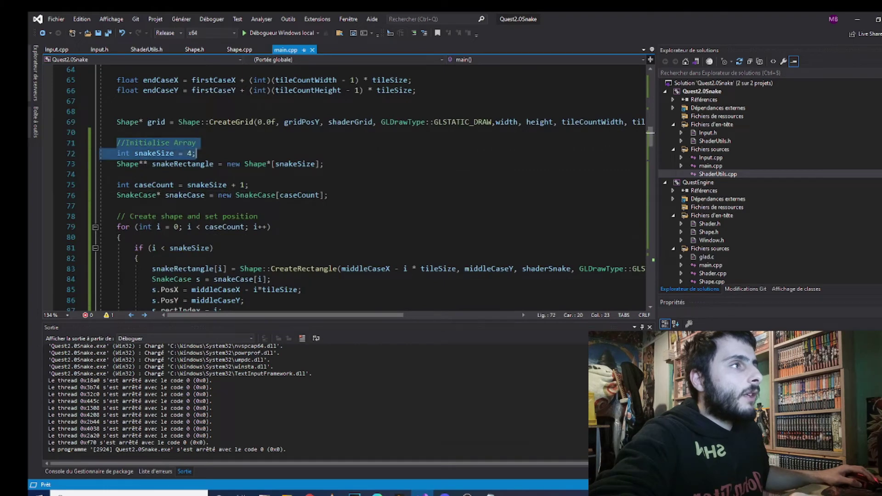
Highlight the snakeSize declaration under Initialise Array and relaunch the Snake game
{"action": "left_click", "coordinate": [386, 164]}
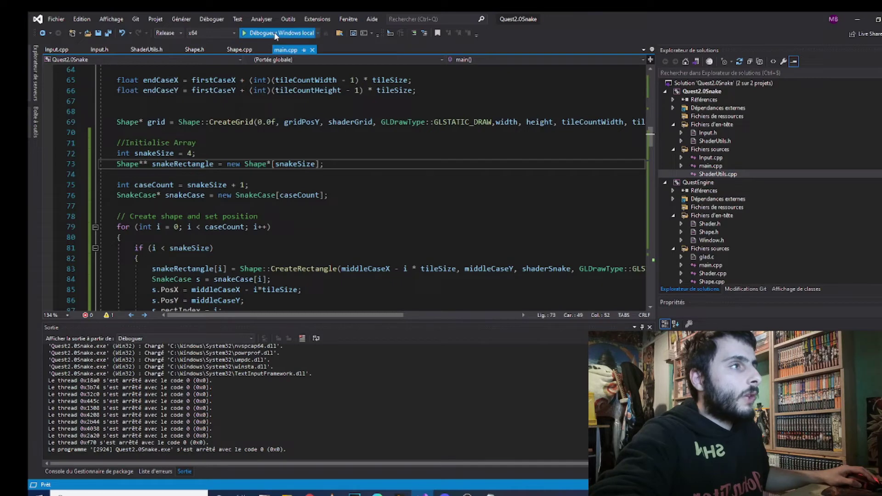
{"action": "left_click_drag", "start_coordinate": [117, 143], "coordinate": [148, 153]}
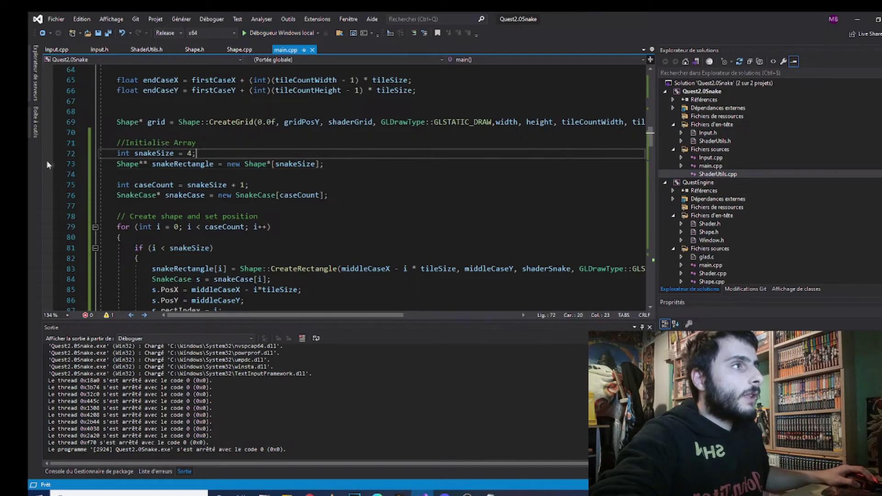
{"action": "left_click", "coordinate": [275, 33]}
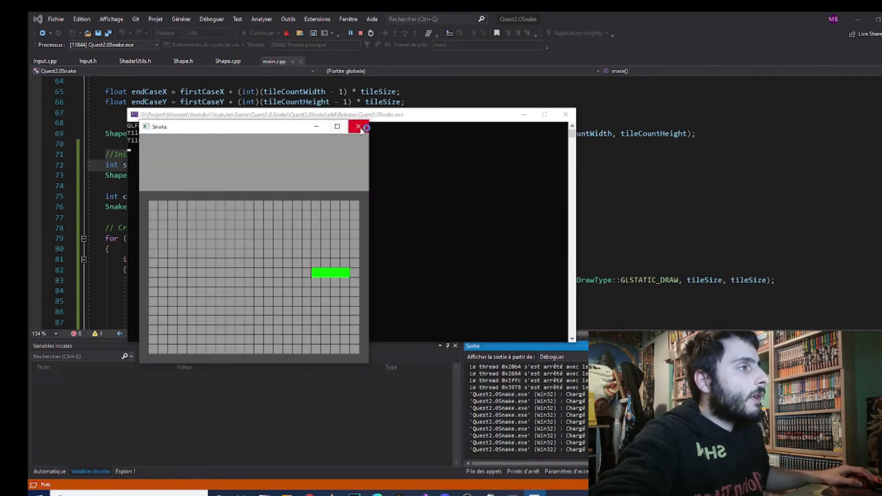
{"action": "left_click", "coordinate": [357, 127]}
{"action": "left_click", "coordinate": [565, 116]}
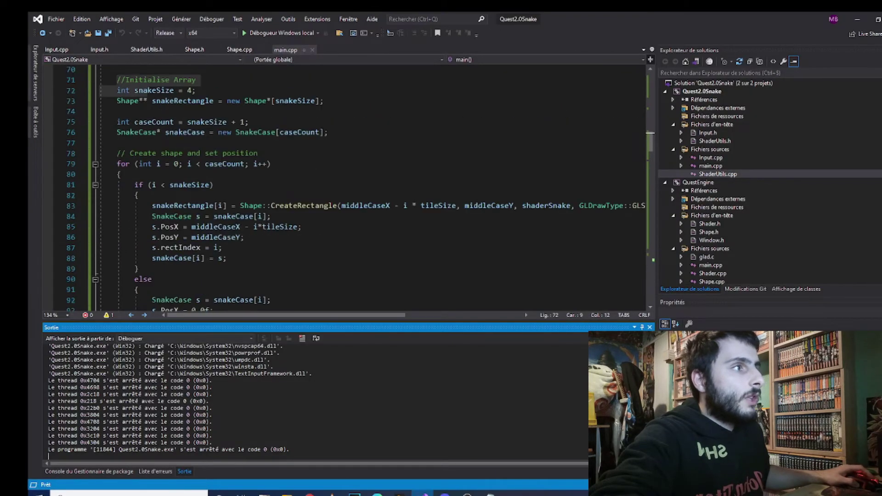
{"action": "scroll", "coordinate": [359, 186], "scroll_direction": "up", "scroll_amount": 1}
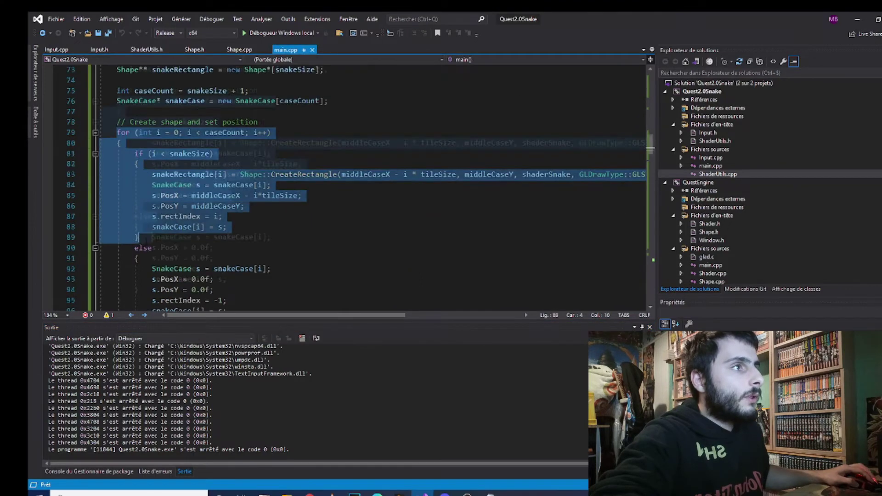
{"action": "left_click_drag", "start_coordinate": [117, 195], "coordinate": [104, 258]}
{"action": "scroll", "coordinate": [191, 188], "scroll_direction": "up", "scroll_amount": 3}
{"action": "left_click", "coordinate": [191, 187]}
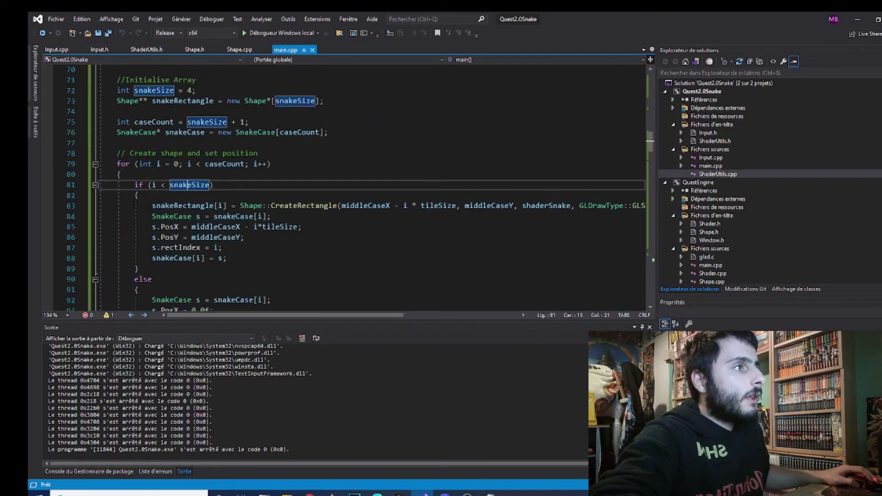
{"action": "left_click_drag", "start_coordinate": [151, 206], "coordinate": [531, 205]}
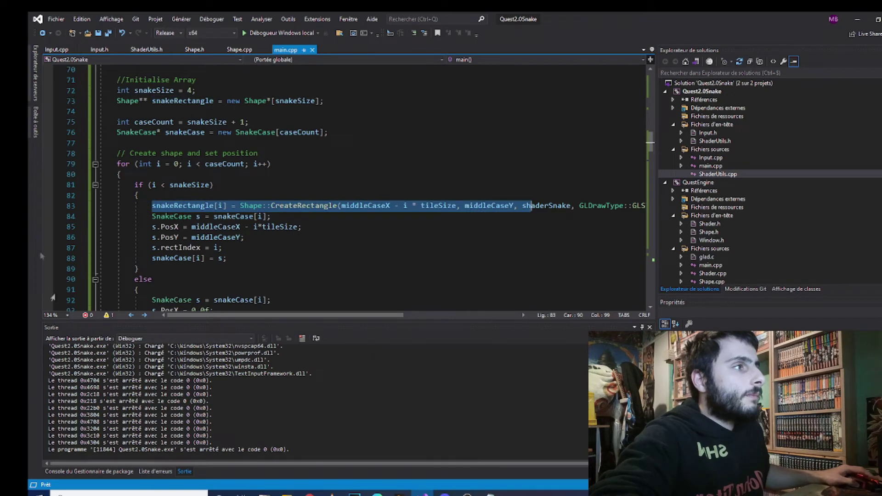
{"action": "scroll", "coordinate": [294, 185], "scroll_direction": "up", "scroll_amount": 1}
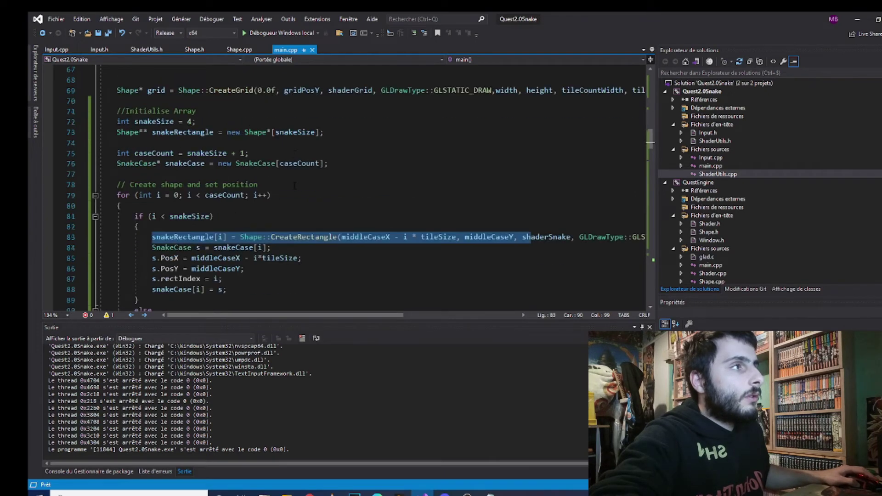
{"action": "scroll", "coordinate": [294, 185], "scroll_direction": "down", "scroll_amount": 1}
{"action": "left_click", "coordinate": [346, 206]}
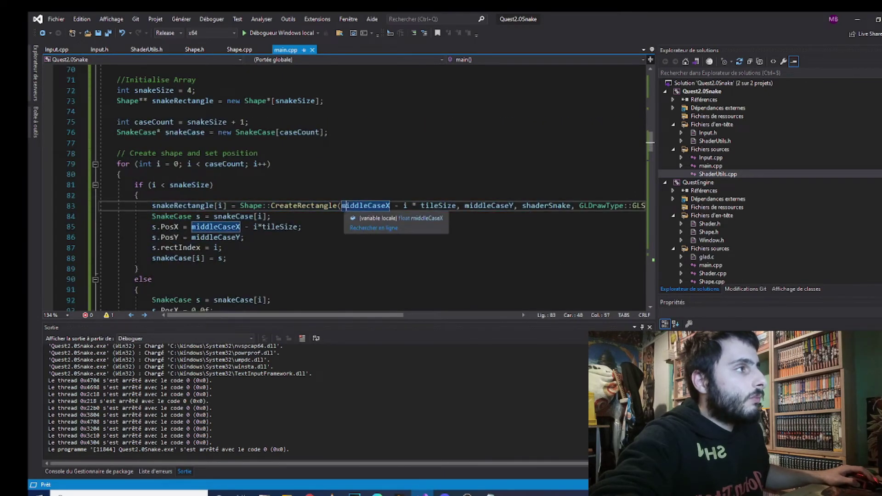
{"action": "left_click", "coordinate": [464, 205]}
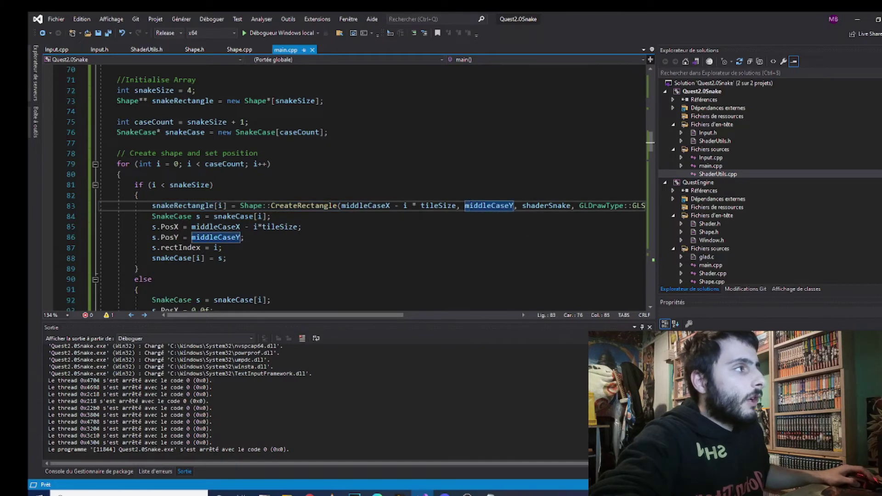
{"action": "left_click_drag", "start_coordinate": [456, 205], "coordinate": [403, 205]}
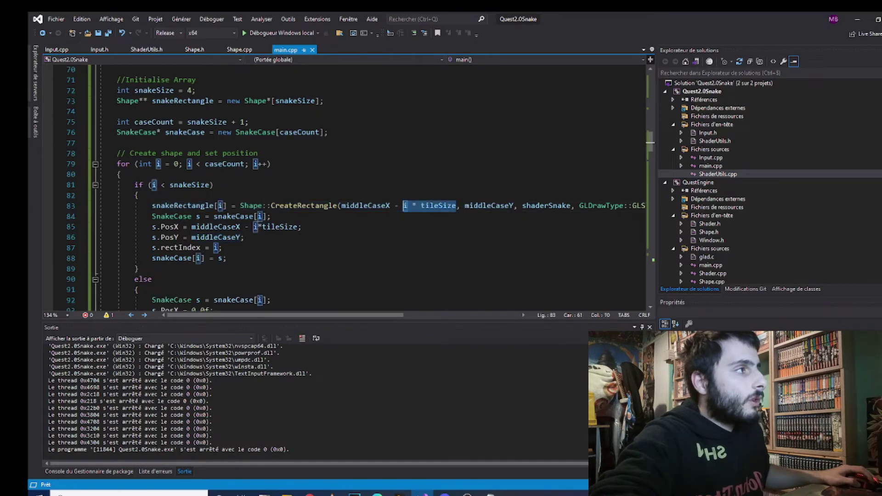
{"action": "key", "text": "Down"}
{"action": "key", "text": "Up"}
{"action": "key", "text": "Up"}
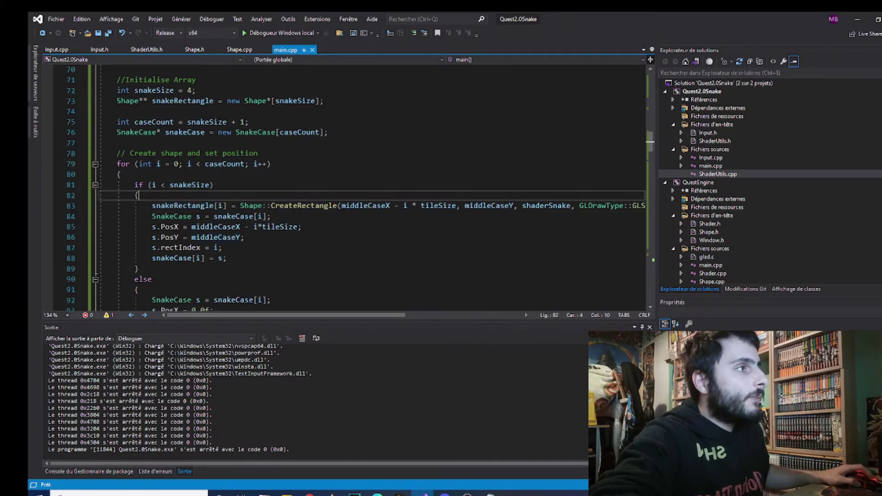
{"action": "scroll", "coordinate": [370, 229], "scroll_direction": "up", "scroll_amount": 2}
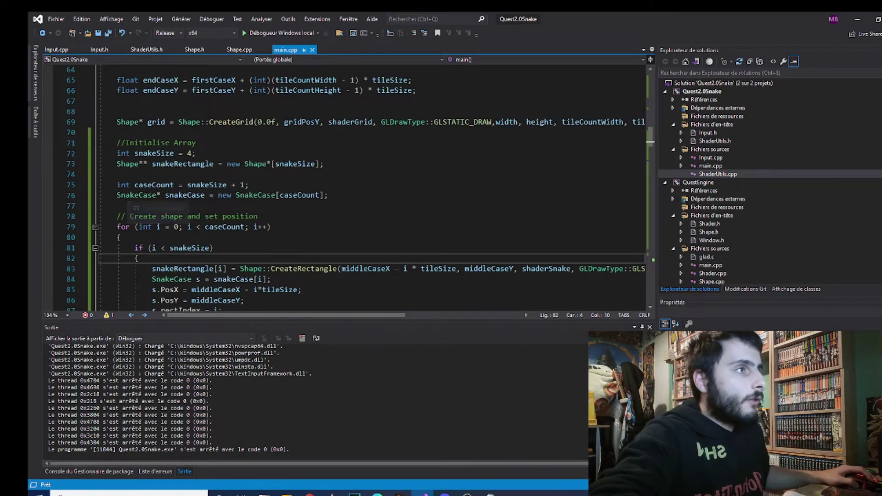
{"action": "left_click_drag", "start_coordinate": [116, 194], "coordinate": [349, 196]}
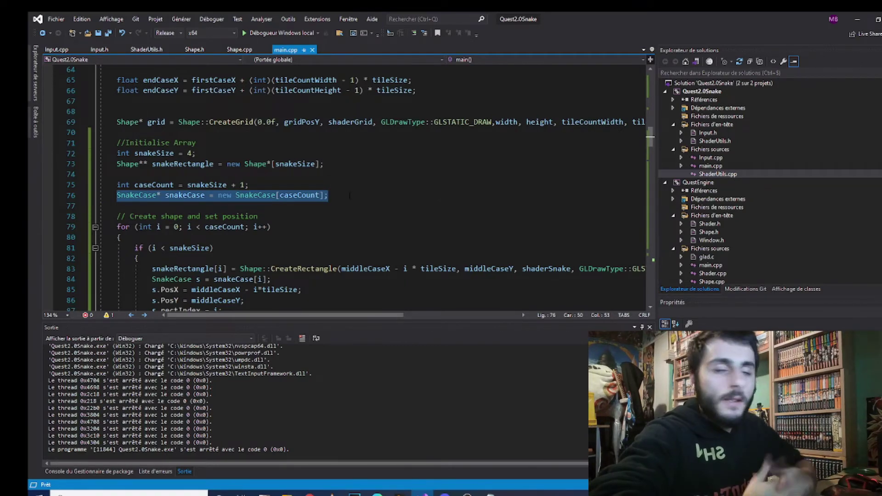
{"action": "scroll", "coordinate": [245, 256], "scroll_direction": "down", "scroll_amount": 2}
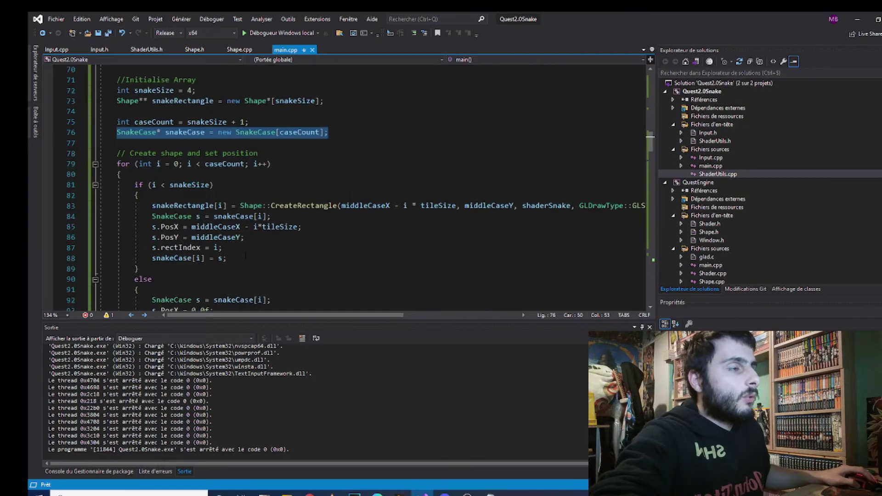
{"action": "scroll", "coordinate": [246, 255], "scroll_direction": "down", "scroll_amount": 1}
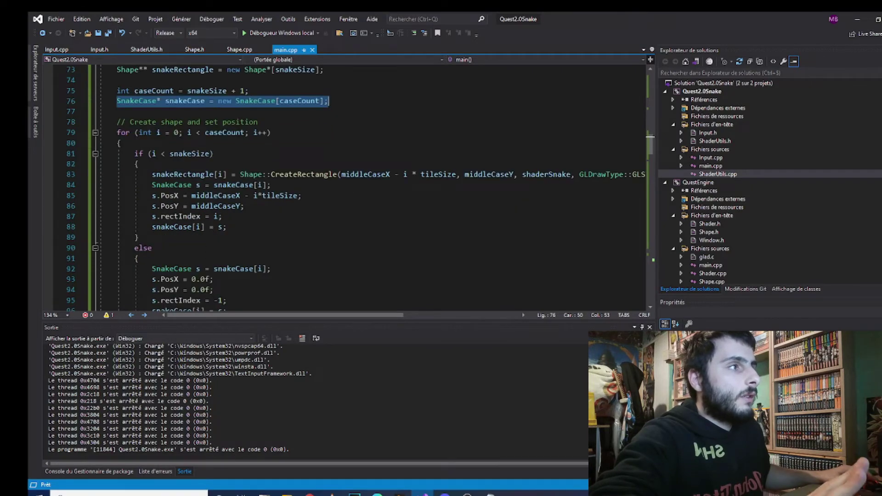
{"action": "left_click_drag", "start_coordinate": [240, 225], "coordinate": [152, 185]}
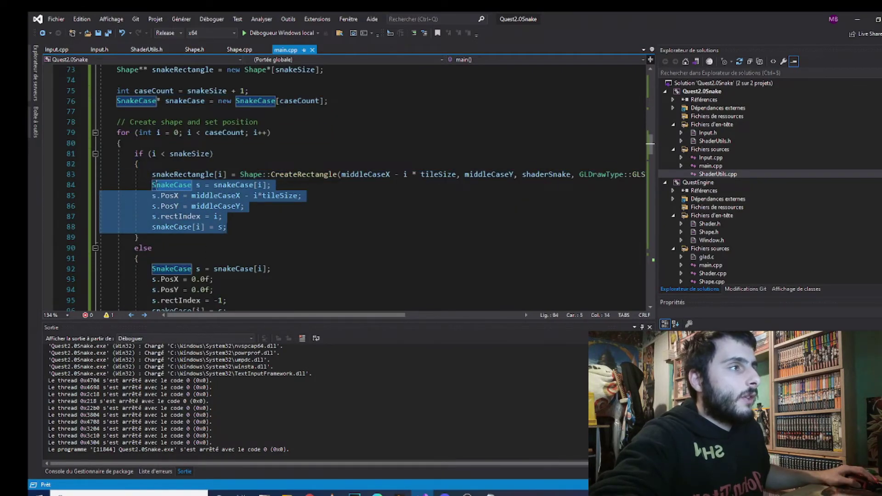
{"action": "left_click", "coordinate": [166, 207]}
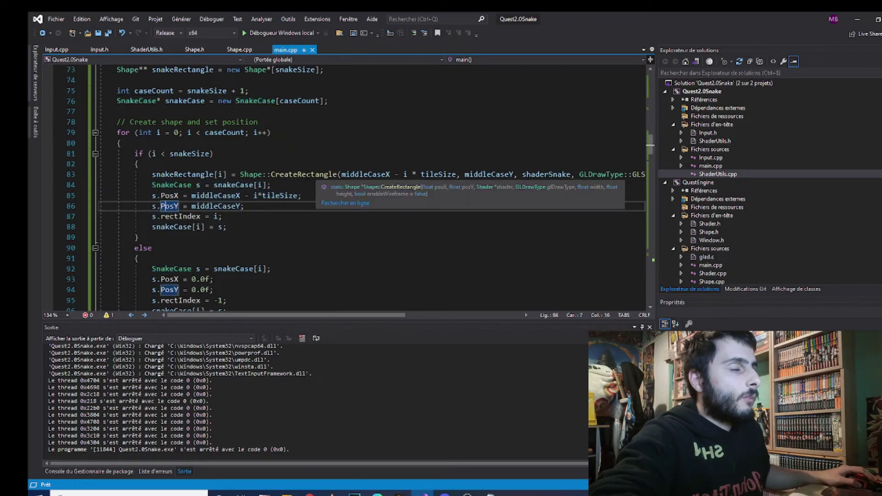
{"action": "scroll", "coordinate": [206, 228], "scroll_direction": "down", "scroll_amount": 3}
{"action": "left_click", "coordinate": [235, 216]}
{"action": "left_click_drag", "start_coordinate": [227, 216], "coordinate": [152, 173]}
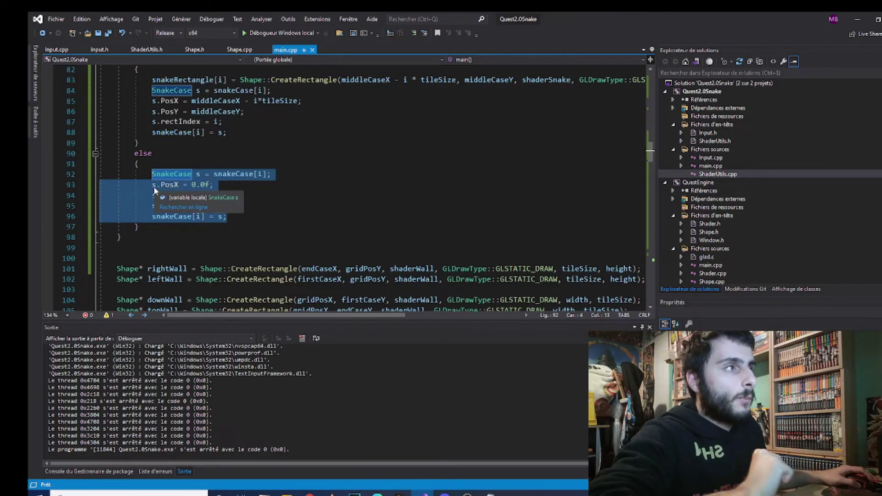
{"action": "left_click", "coordinate": [235, 217]}
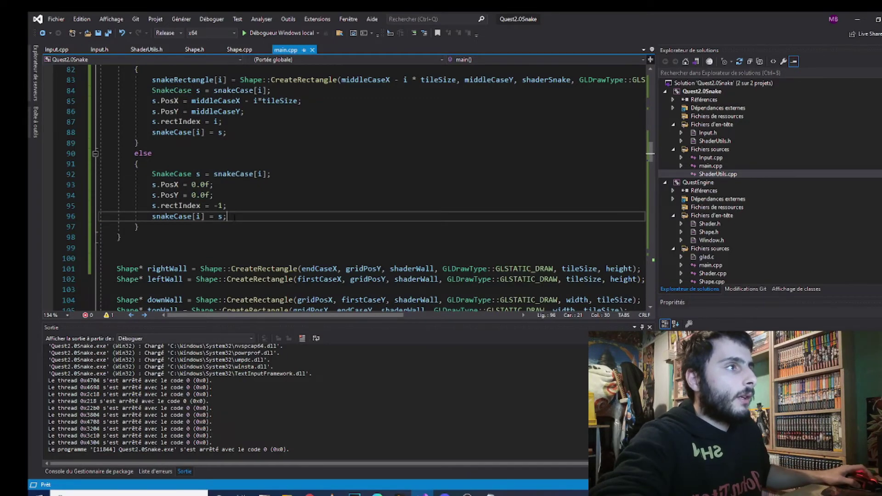
{"action": "scroll", "coordinate": [235, 217], "scroll_direction": "down", "scroll_amount": 1}
{"action": "scroll", "coordinate": [233, 221], "scroll_direction": "down", "scroll_amount": 2}
{"action": "scroll", "coordinate": [234, 221], "scroll_direction": "up", "scroll_amount": 1}
{"action": "left_click_drag", "start_coordinate": [227, 143], "coordinate": [152, 122]}
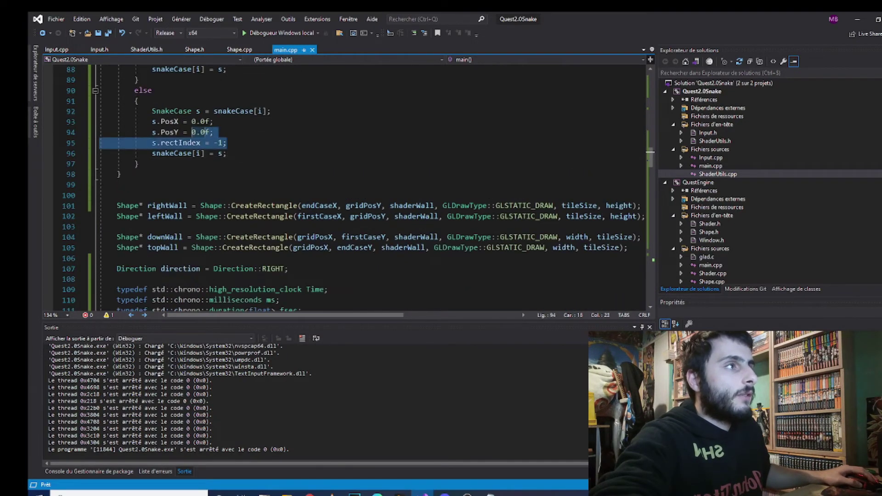
{"action": "scroll", "coordinate": [276, 181], "scroll_direction": "down", "scroll_amount": 2}
{"action": "scroll", "coordinate": [275, 181], "scroll_direction": "down", "scroll_amount": 1}
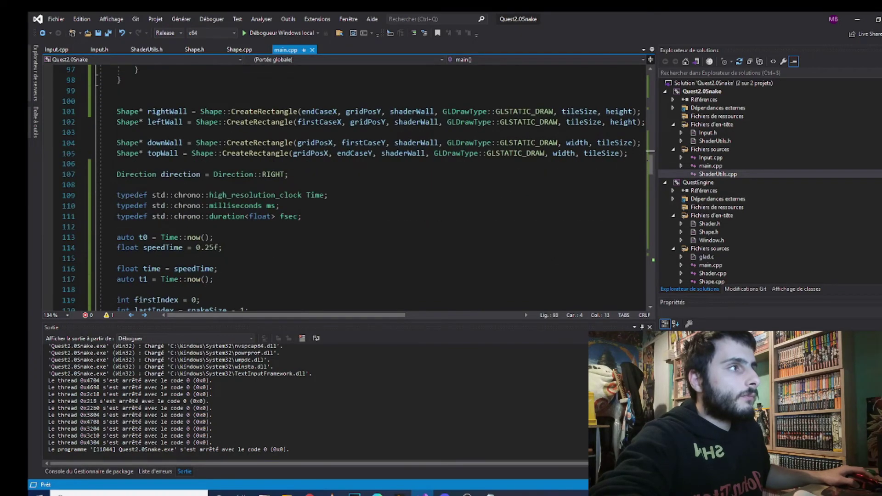
{"action": "scroll", "coordinate": [275, 180], "scroll_direction": "up", "scroll_amount": 3}
{"action": "scroll", "coordinate": [275, 181], "scroll_direction": "up", "scroll_amount": 3}
{"action": "scroll", "coordinate": [275, 181], "scroll_direction": "up", "scroll_amount": 2}
{"action": "scroll", "coordinate": [276, 181], "scroll_direction": "up", "scroll_amount": 1}
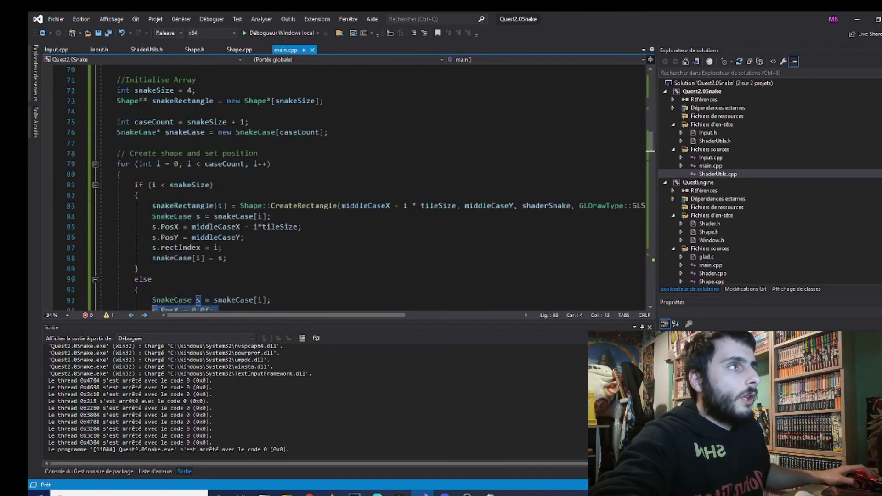
{"action": "scroll", "coordinate": [241, 207], "scroll_direction": "up", "scroll_amount": 10}
{"action": "scroll", "coordinate": [213, 233], "scroll_direction": "up", "scroll_amount": 12}
{"action": "scroll", "coordinate": [213, 233], "scroll_direction": "down", "scroll_amount": 2}
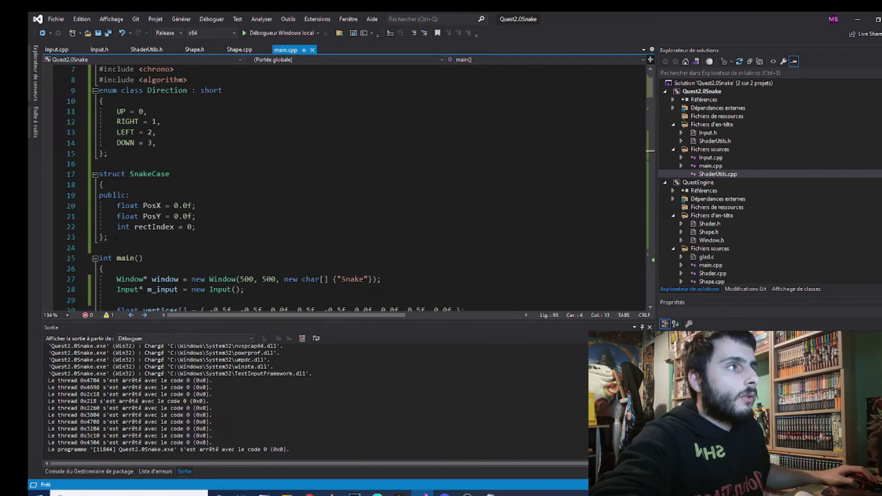
{"action": "left_click_drag", "start_coordinate": [213, 233], "coordinate": [101, 173]}
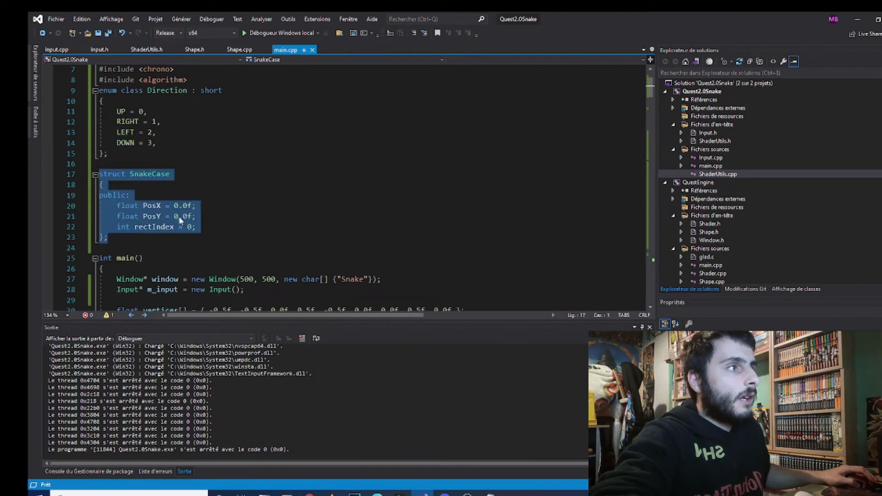
{"action": "left_click_drag", "start_coordinate": [197, 227], "coordinate": [101, 206]}
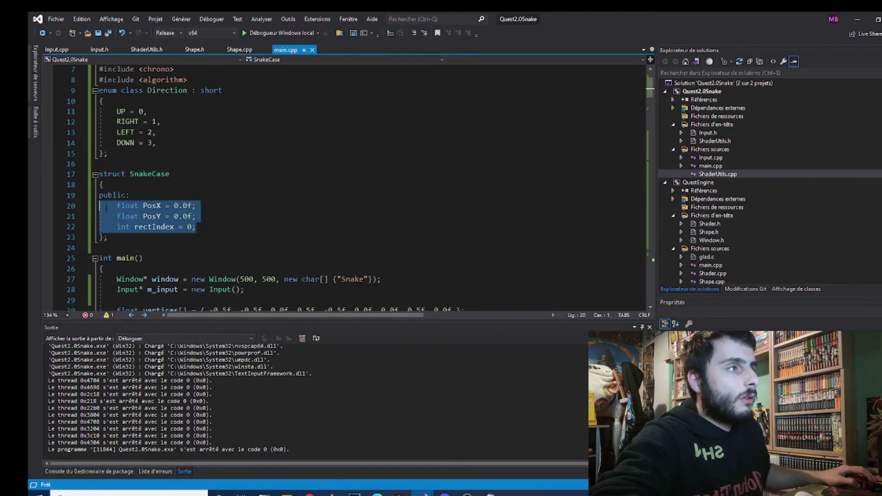
{"action": "left_click", "coordinate": [194, 227]}
{"action": "scroll", "coordinate": [189, 230], "scroll_direction": "down", "scroll_amount": 6}
{"action": "scroll", "coordinate": [189, 230], "scroll_direction": "down", "scroll_amount": 12}
{"action": "scroll", "coordinate": [186, 224], "scroll_direction": "down", "scroll_amount": 7}
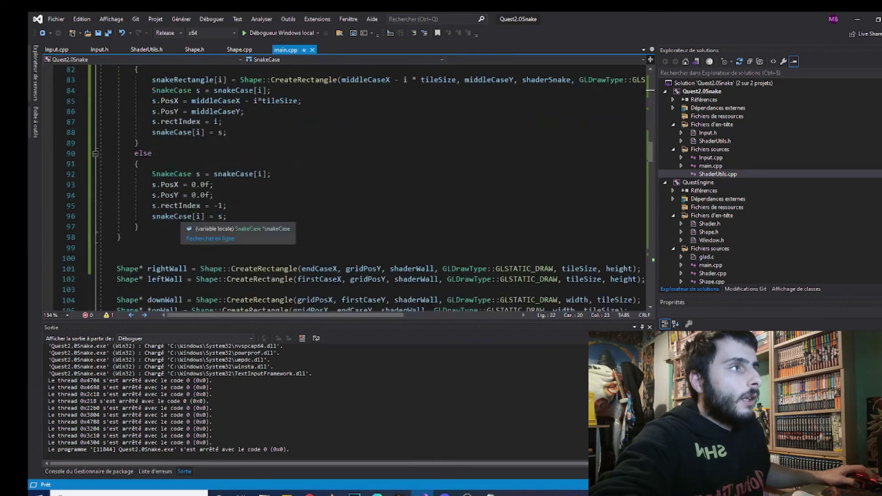
{"action": "scroll", "coordinate": [184, 219], "scroll_direction": "down", "scroll_amount": 6}
{"action": "scroll", "coordinate": [184, 216], "scroll_direction": "down", "scroll_amount": 3}
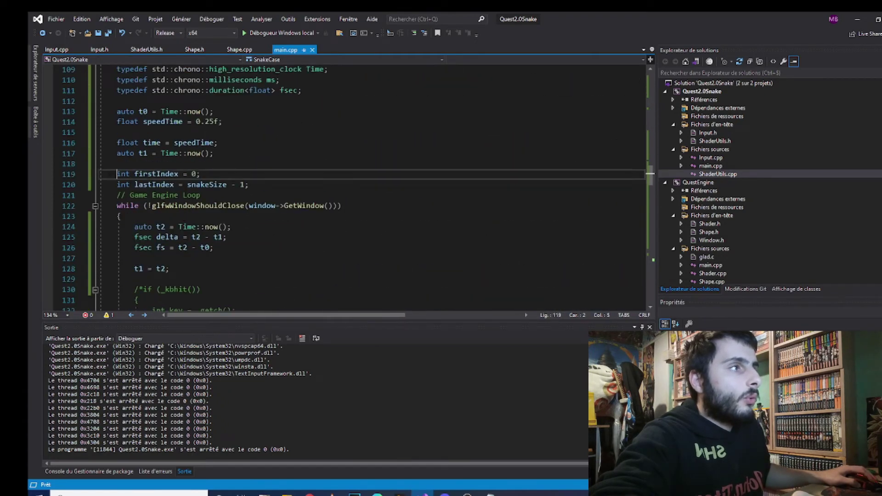
{"action": "left_click_drag", "start_coordinate": [116, 174], "coordinate": [248, 185]}
{"action": "left_click", "coordinate": [248, 184]}
{"action": "double_click", "coordinate": [156, 174]}
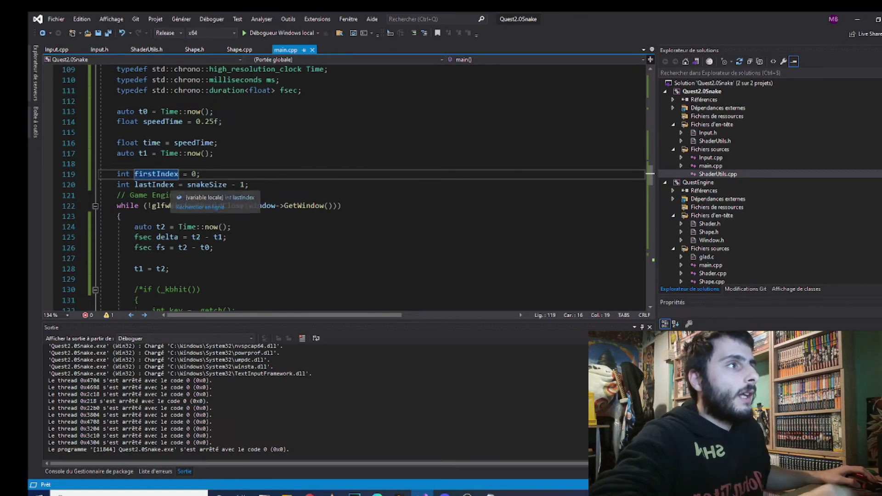
{"action": "double_click", "coordinate": [168, 185]}
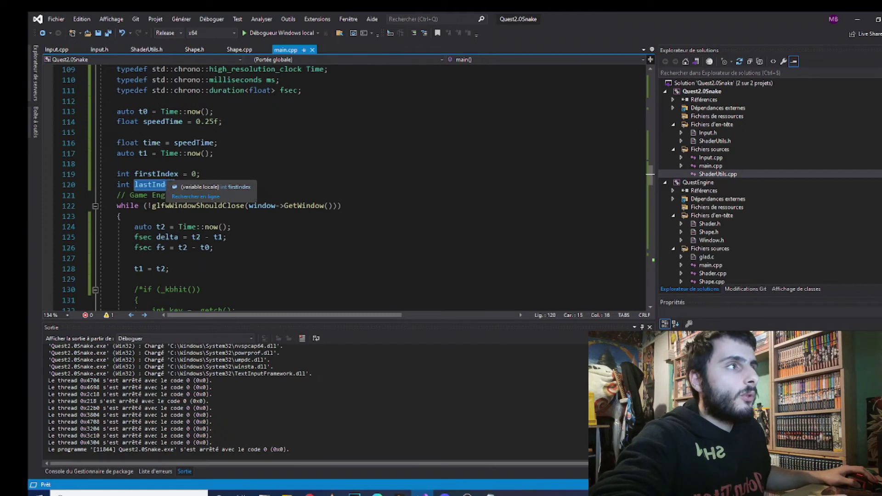
{"action": "key", "text": "End"}
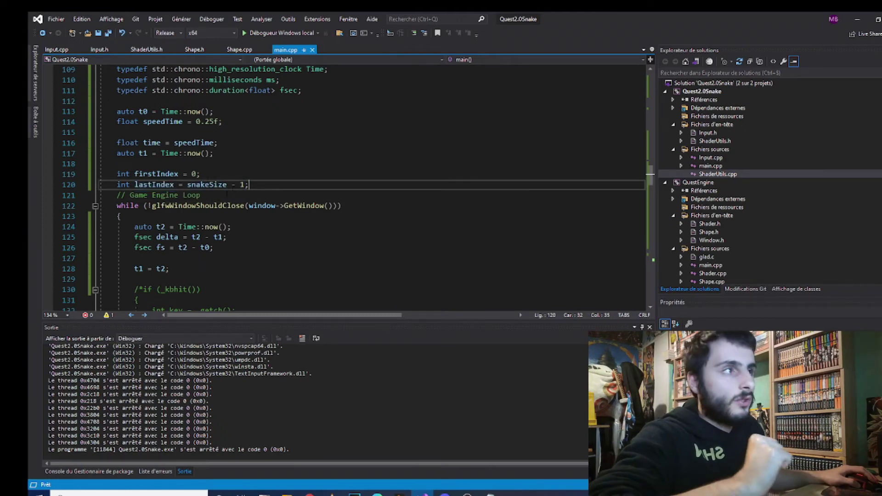
{"action": "scroll", "coordinate": [344, 186], "scroll_direction": "down", "scroll_amount": 2}
{"action": "scroll", "coordinate": [345, 187], "scroll_direction": "down", "scroll_amount": 3}
{"action": "scroll", "coordinate": [344, 186], "scroll_direction": "down", "scroll_amount": 2}
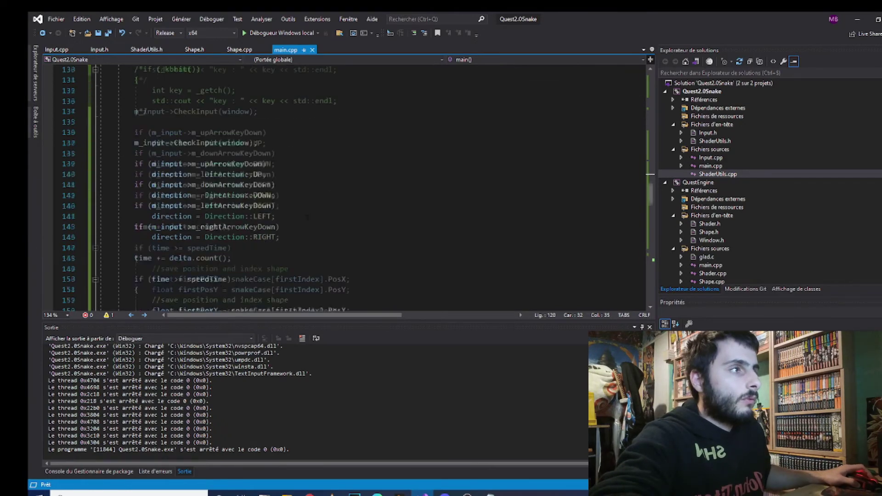
{"action": "scroll", "coordinate": [344, 186], "scroll_direction": "down", "scroll_amount": 2}
{"action": "scroll", "coordinate": [345, 186], "scroll_direction": "down", "scroll_amount": 2}
{"action": "scroll", "coordinate": [345, 186], "scroll_direction": "down", "scroll_amount": 2}
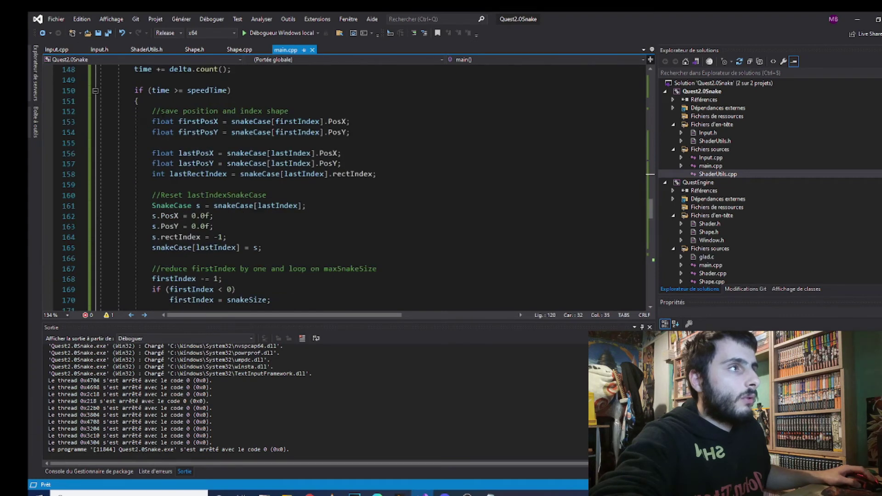
{"action": "left_click_drag", "start_coordinate": [152, 111], "coordinate": [413, 175]}
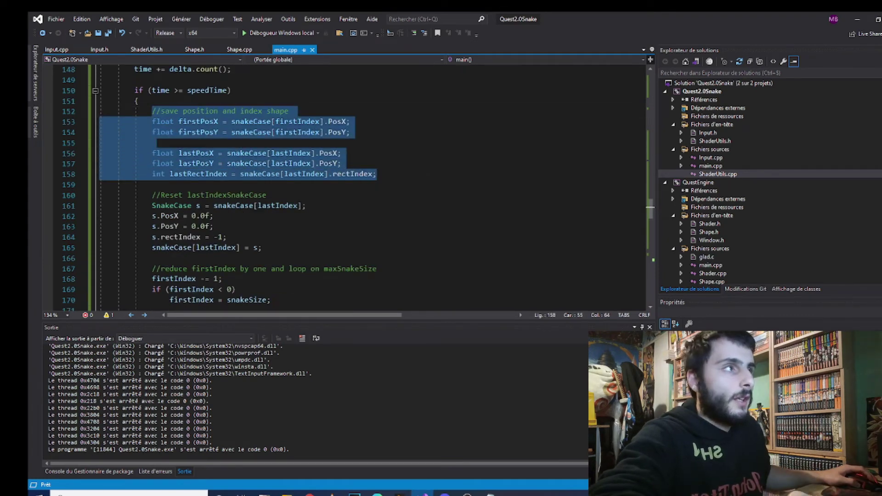
{"action": "left_click", "coordinate": [456, 166]}
{"action": "left_click_drag", "start_coordinate": [386, 174], "coordinate": [138, 101]}
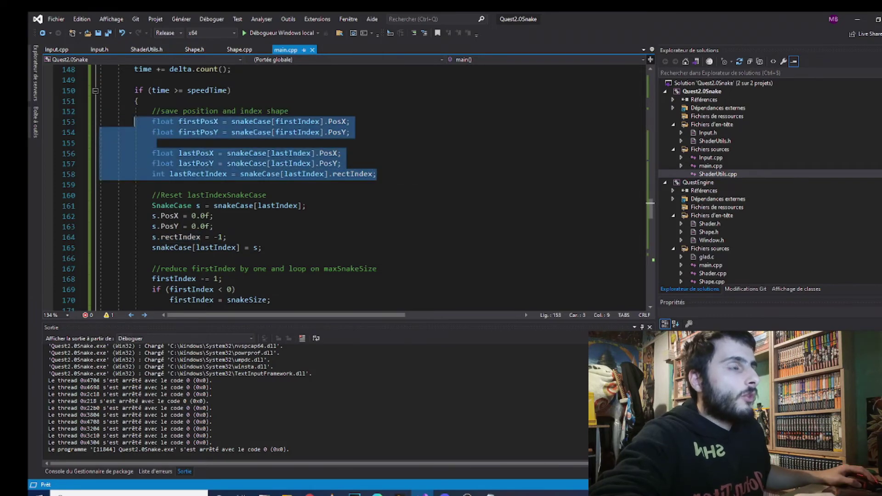
{"action": "key", "text": "Left"}
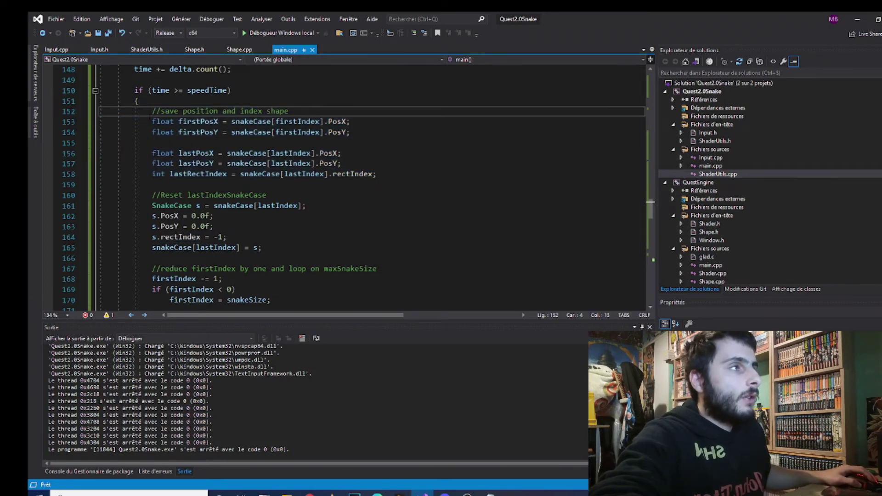
{"action": "left_click_drag", "start_coordinate": [153, 111], "coordinate": [379, 175]}
{"action": "left_click", "coordinate": [289, 133]}
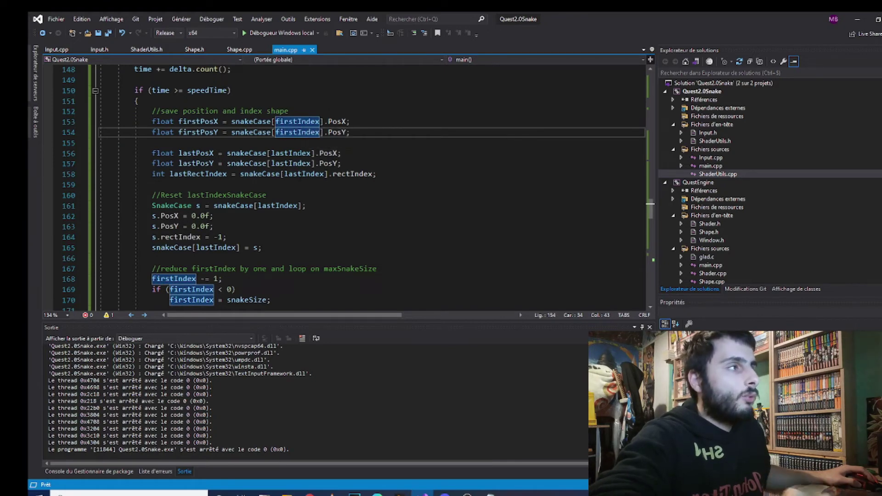
{"action": "left_click_drag", "start_coordinate": [376, 173], "coordinate": [153, 174]}
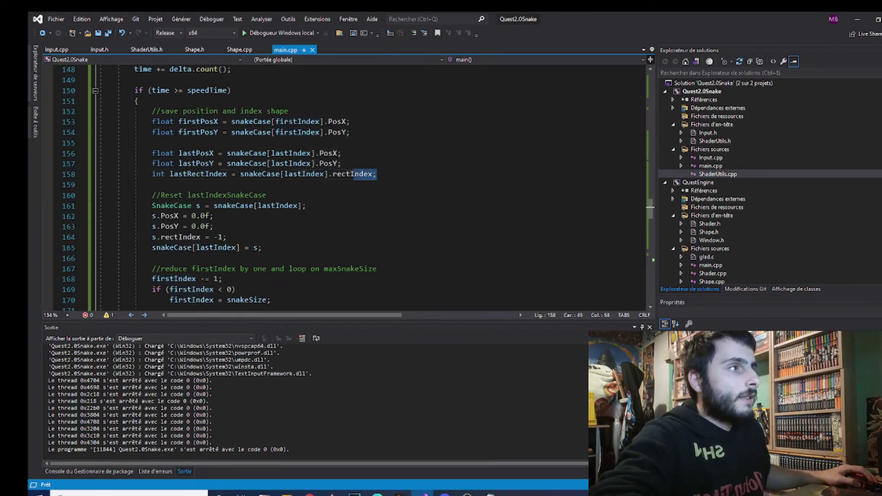
{"action": "double_click", "coordinate": [222, 175]}
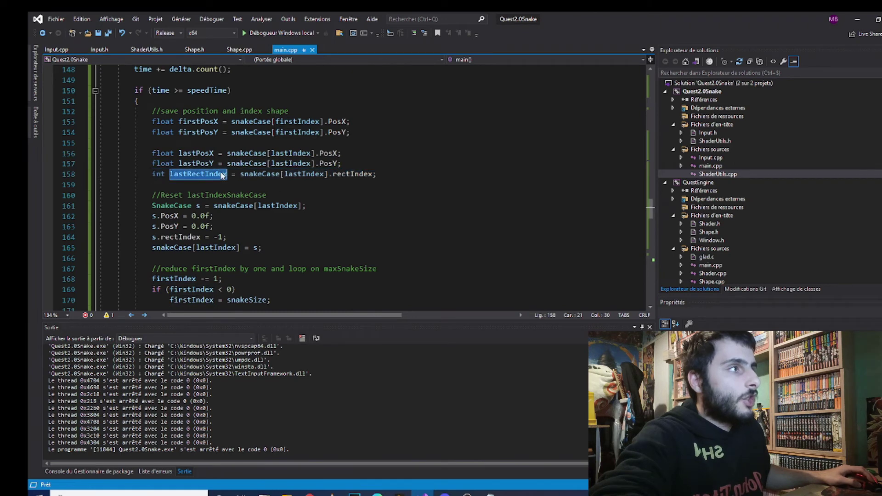
{"action": "left_click", "coordinate": [378, 174]}
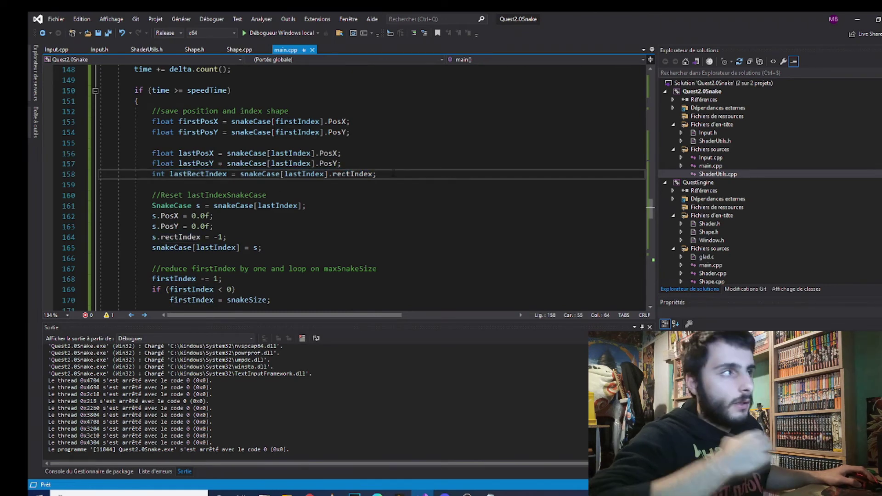
{"action": "left_click_drag", "start_coordinate": [377, 174], "coordinate": [170, 173]}
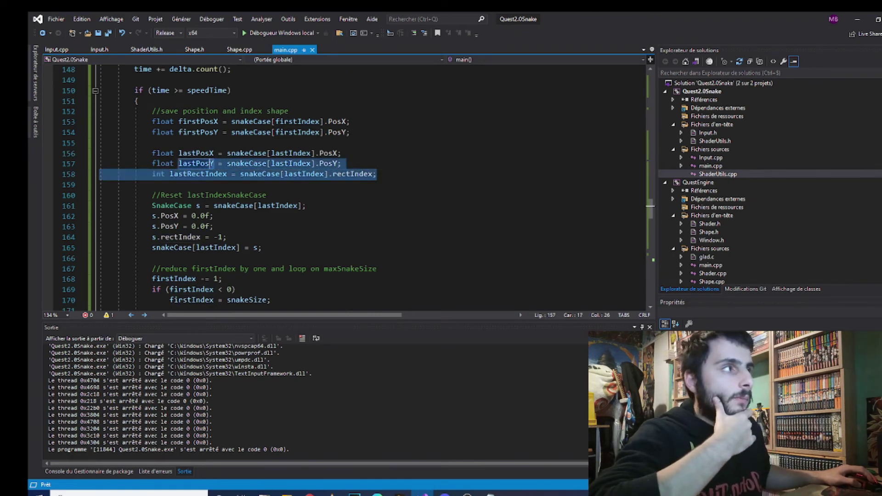
{"action": "double_click", "coordinate": [319, 174]}
{"action": "scroll", "coordinate": [308, 184], "scroll_direction": "up", "scroll_amount": 4}
{"action": "scroll", "coordinate": [308, 184], "scroll_direction": "up", "scroll_amount": 4}
{"action": "scroll", "coordinate": [307, 184], "scroll_direction": "up", "scroll_amount": 3}
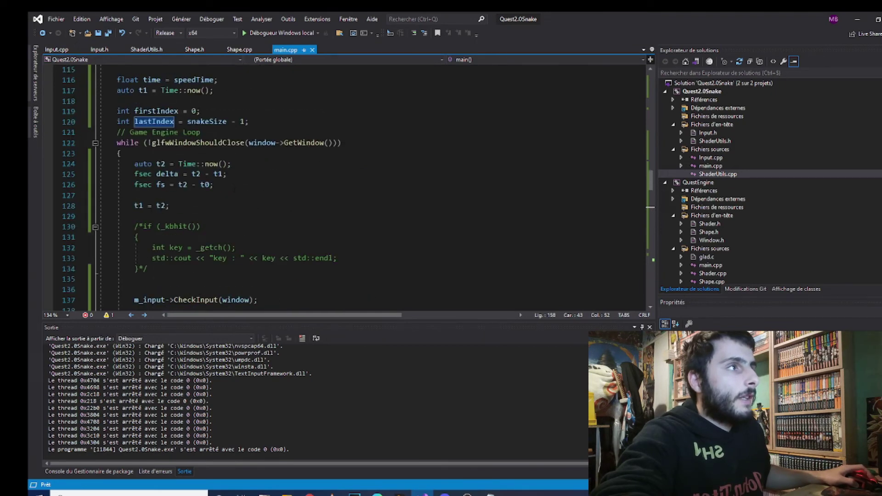
{"action": "double_click", "coordinate": [153, 123]}
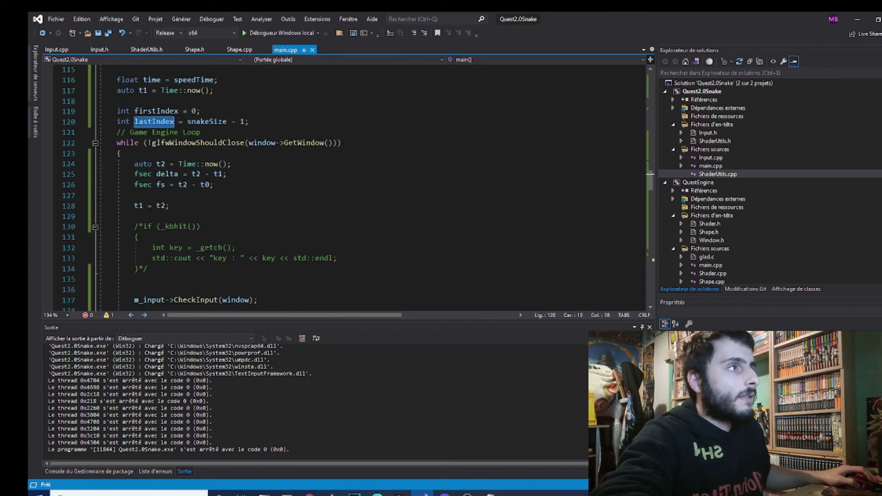
{"action": "double_click", "coordinate": [207, 122]}
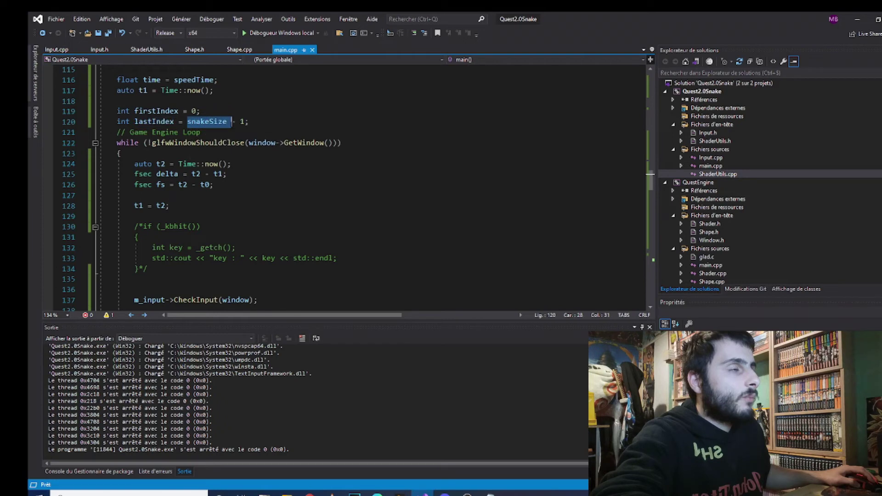
{"action": "left_click", "coordinate": [275, 121]}
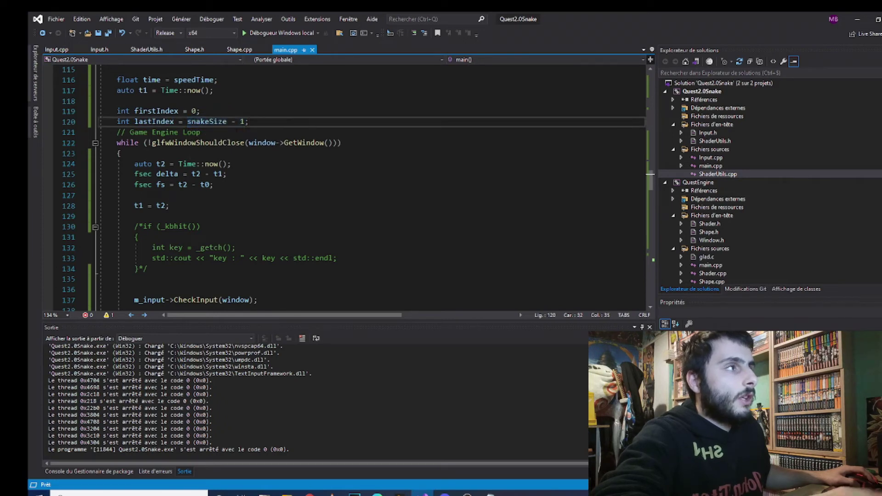
{"action": "left_click_drag", "start_coordinate": [246, 122], "coordinate": [178, 122]}
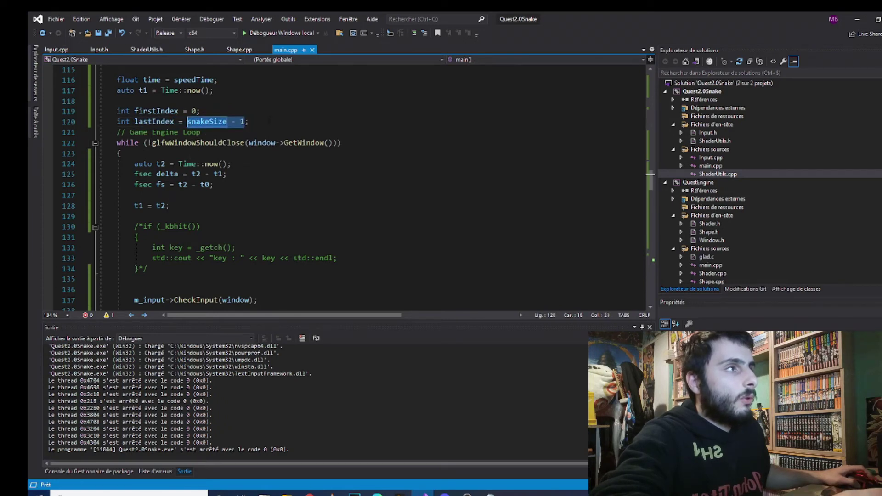
{"action": "scroll", "coordinate": [46, 236], "scroll_direction": "up", "scroll_amount": 4}
{"action": "scroll", "coordinate": [47, 236], "scroll_direction": "up", "scroll_amount": 4}
{"action": "scroll", "coordinate": [46, 236], "scroll_direction": "up", "scroll_amount": 3}
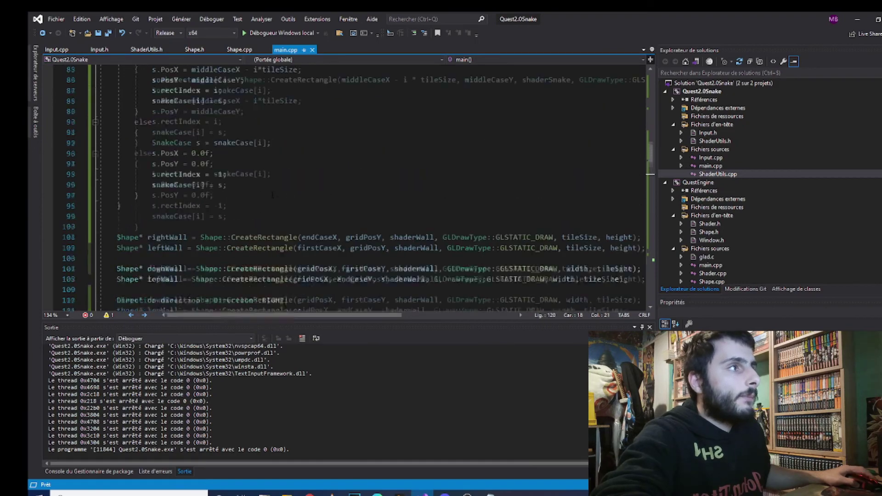
{"action": "scroll", "coordinate": [47, 237], "scroll_direction": "up", "scroll_amount": 3}
{"action": "scroll", "coordinate": [345, 186], "scroll_direction": "up", "scroll_amount": 1}
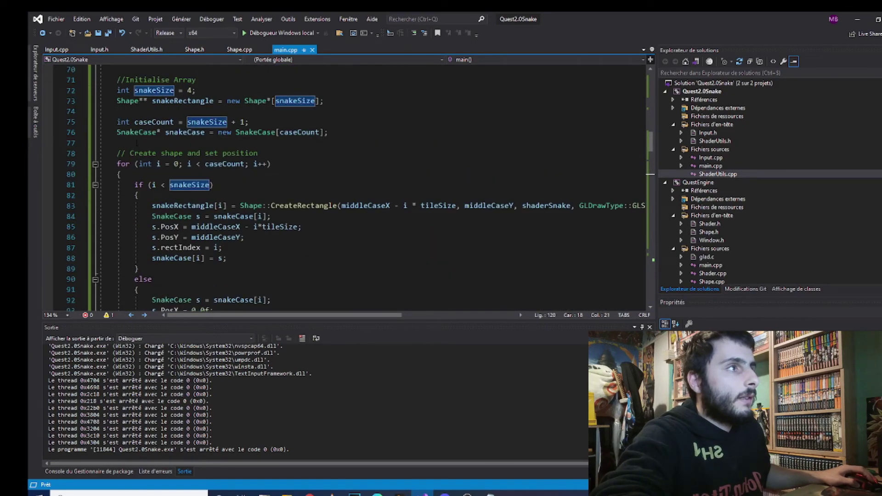
{"action": "mouse_move", "coordinate": [139, 132]}
{"action": "left_click", "coordinate": [187, 132]}
{"action": "scroll", "coordinate": [275, 179], "scroll_direction": "down", "scroll_amount": 4}
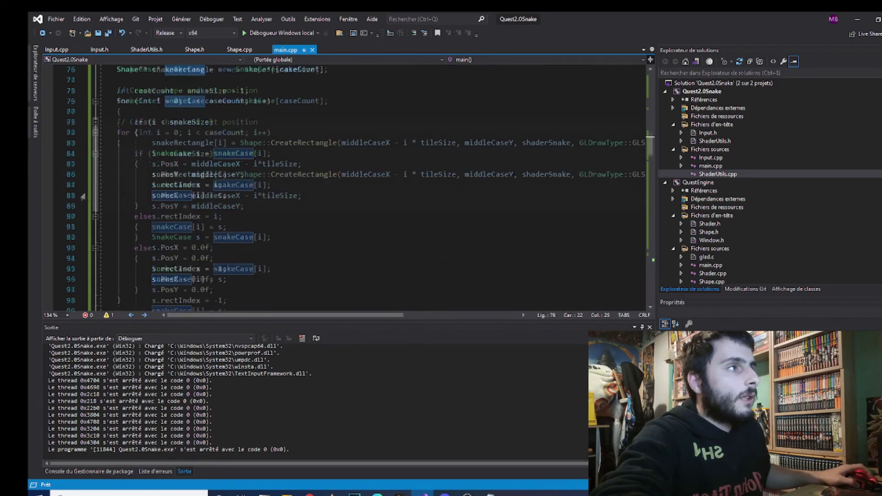
{"action": "scroll", "coordinate": [310, 200], "scroll_direction": "down", "scroll_amount": 6}
{"action": "scroll", "coordinate": [333, 217], "scroll_direction": "down", "scroll_amount": 8}
{"action": "scroll", "coordinate": [333, 216], "scroll_direction": "down", "scroll_amount": 3}
{"action": "scroll", "coordinate": [334, 217], "scroll_direction": "down", "scroll_amount": 3}
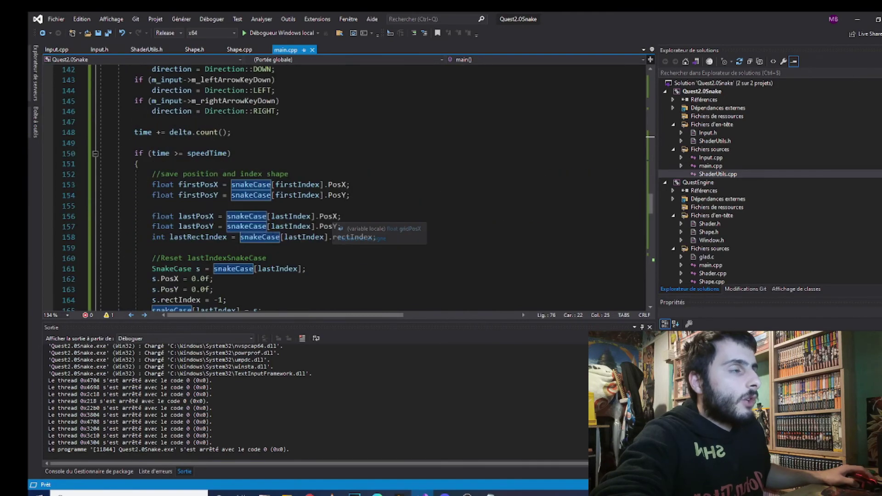
{"action": "scroll", "coordinate": [333, 217], "scroll_direction": "down", "scroll_amount": 1}
{"action": "scroll", "coordinate": [77, 205], "scroll_direction": "down", "scroll_amount": 2}
{"action": "scroll", "coordinate": [283, 147], "scroll_direction": "down", "scroll_amount": 2}
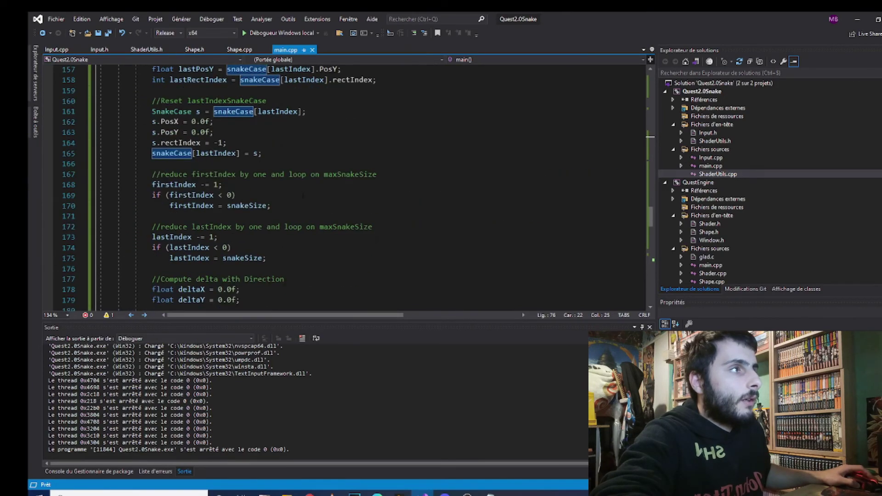
{"action": "scroll", "coordinate": [283, 146], "scroll_direction": "up", "scroll_amount": 1}
{"action": "scroll", "coordinate": [352, 144], "scroll_direction": "up", "scroll_amount": 1}
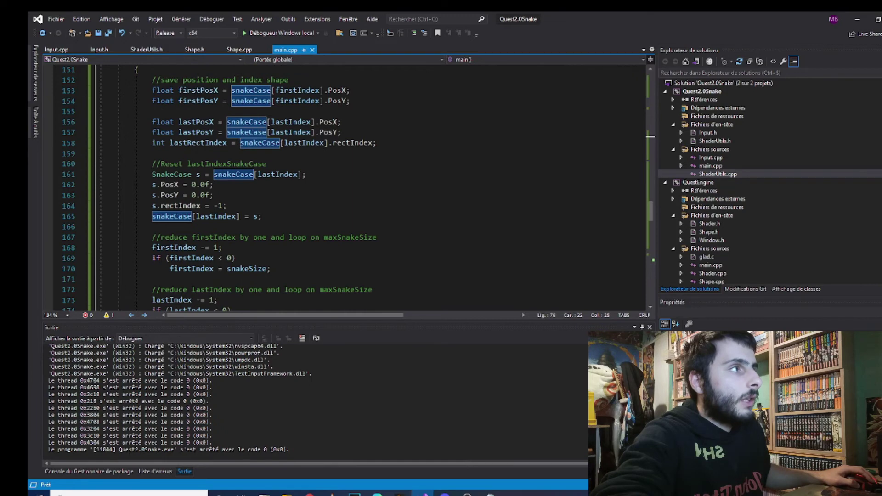
{"action": "left_click", "coordinate": [200, 143]}
{"action": "left_click", "coordinate": [372, 143]}
{"action": "left_click_drag", "start_coordinate": [376, 142], "coordinate": [242, 142]}
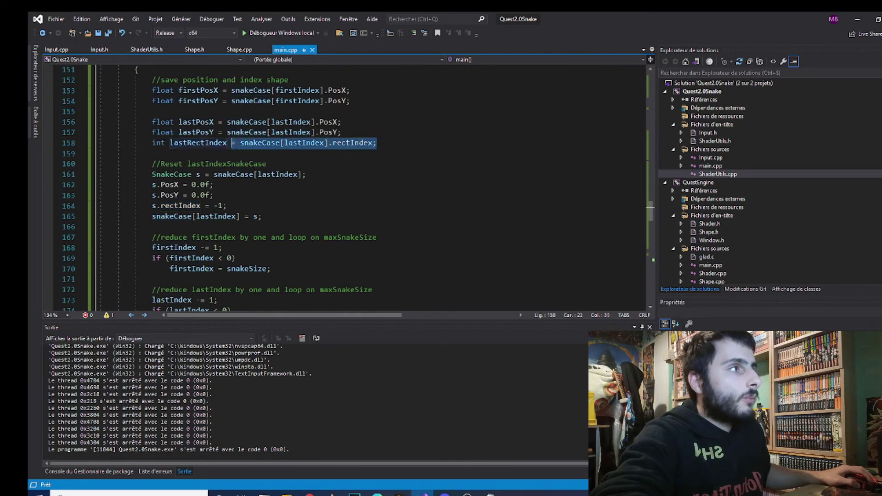
{"action": "left_click", "coordinate": [441, 140]}
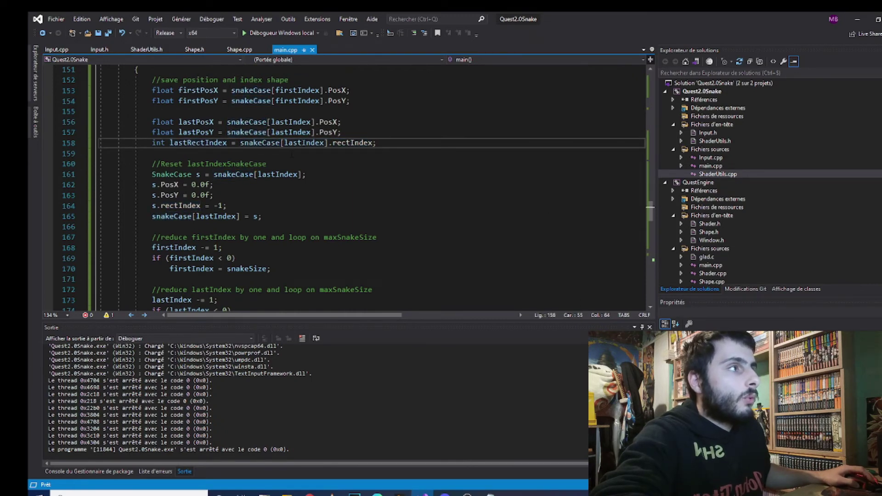
{"action": "double_click", "coordinate": [316, 145]}
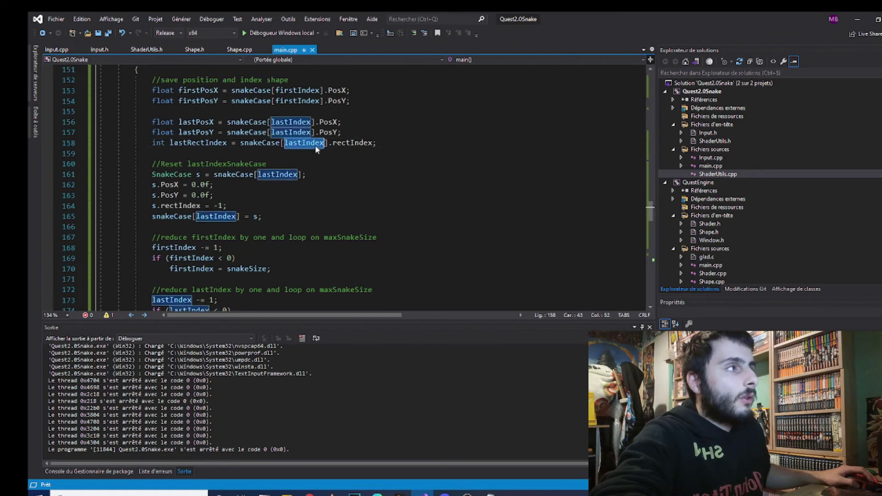
{"action": "left_click_drag", "start_coordinate": [377, 142], "coordinate": [152, 143]}
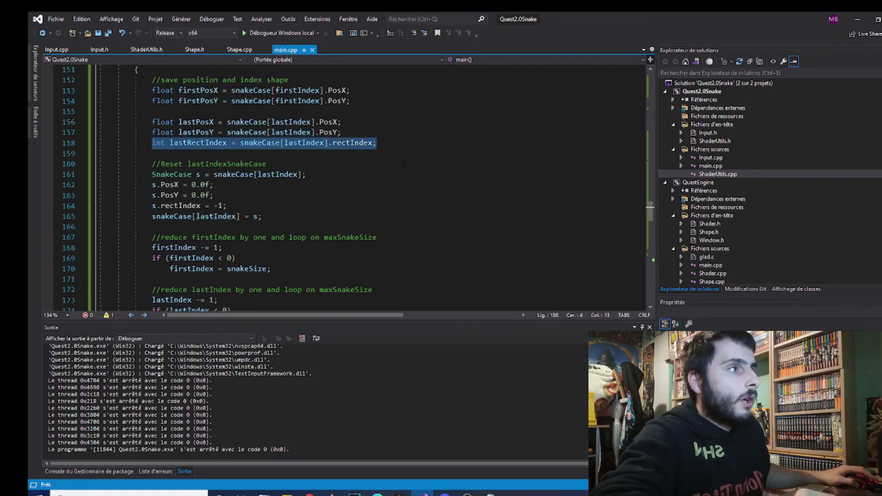
{"action": "mouse_move", "coordinate": [101, 163]}
{"action": "left_mouse_down"}
{"action": "mouse_move", "coordinate": [306, 174]}
{"action": "mouse_move", "coordinate": [322, 216]}
{"action": "left_mouse_up"}
{"action": "left_click", "coordinate": [310, 223]}
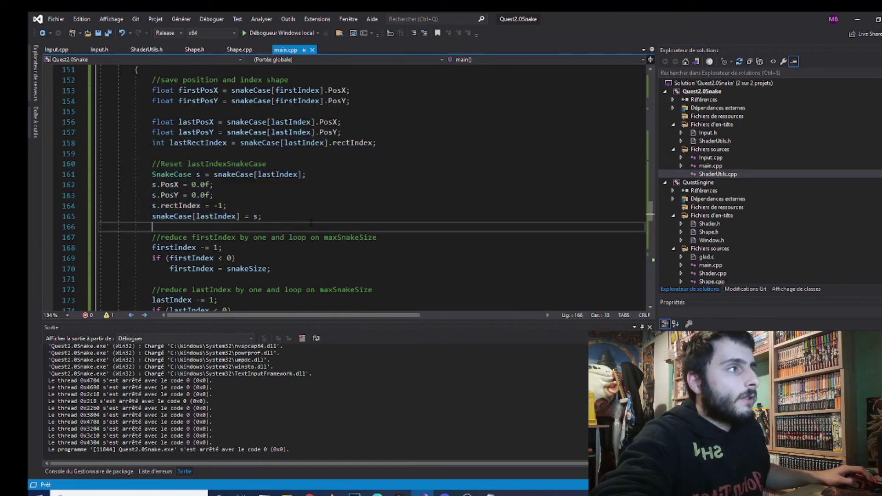
{"action": "left_click_drag", "start_coordinate": [310, 216], "coordinate": [144, 170]}
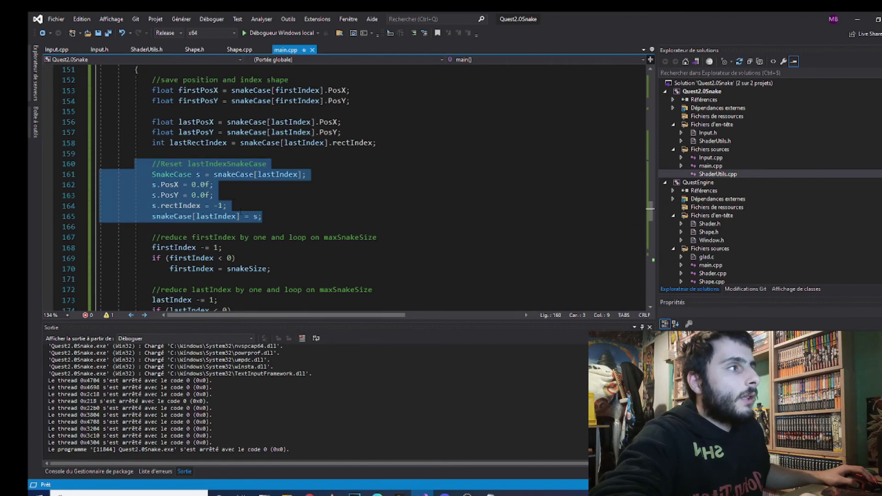
{"action": "left_click", "coordinate": [273, 206]}
{"action": "scroll", "coordinate": [273, 183], "scroll_direction": "down", "scroll_amount": 1}
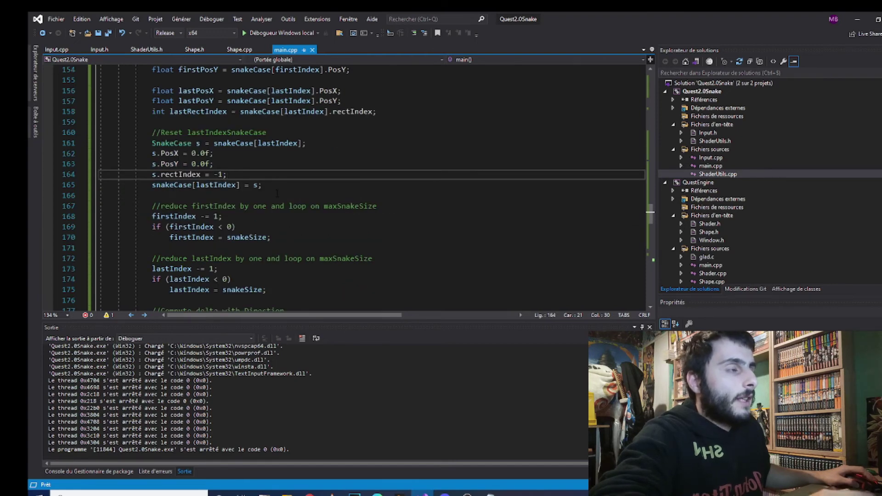
{"action": "left_click_drag", "start_coordinate": [276, 186], "coordinate": [163, 132]}
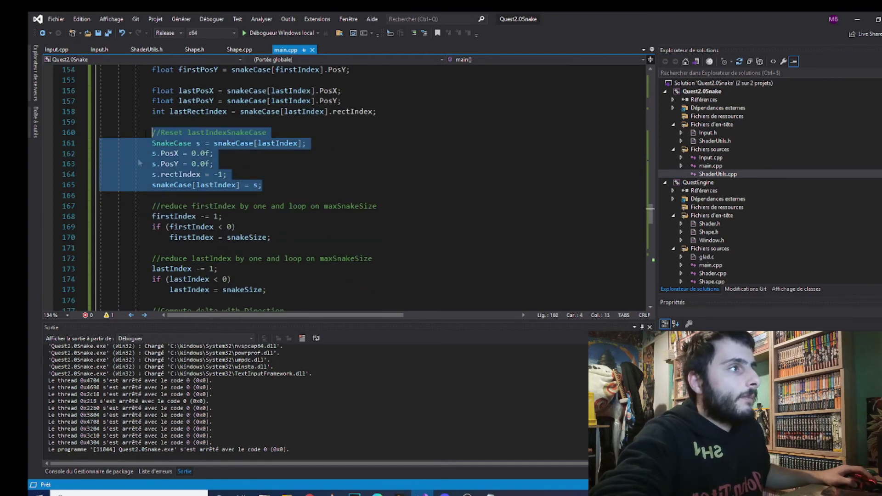
{"action": "scroll", "coordinate": [140, 161], "scroll_direction": "down", "scroll_amount": 1}
{"action": "left_click", "coordinate": [153, 174]}
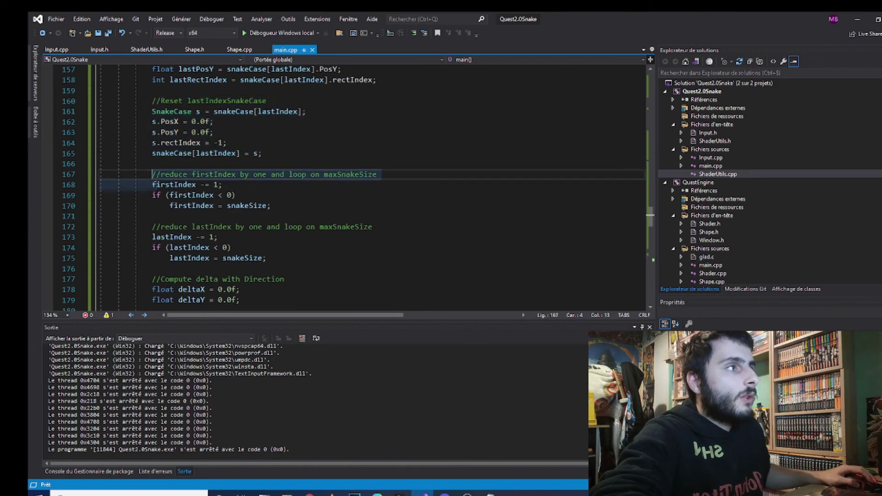
{"action": "left_click_drag", "start_coordinate": [152, 175], "coordinate": [267, 258]}
{"action": "left_click", "coordinate": [195, 186]}
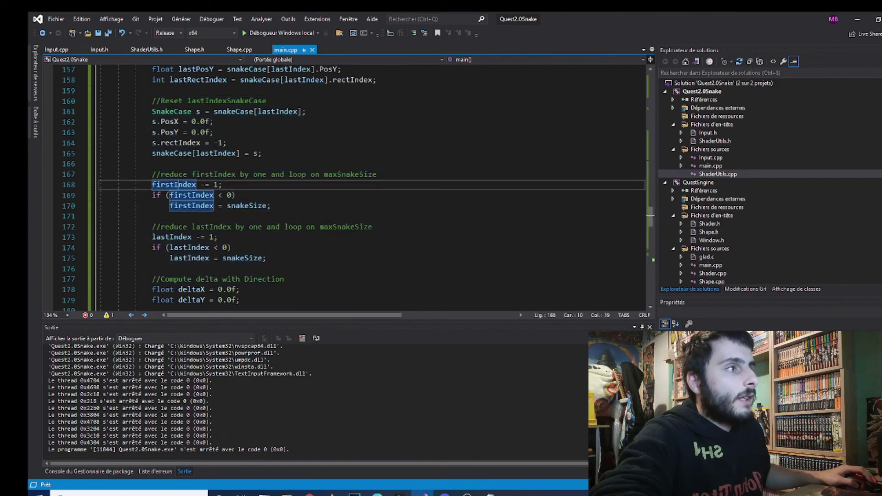
{"action": "left_click", "coordinate": [185, 238]}
{"action": "mouse_move", "coordinate": [268, 258]}
{"action": "left_mouse_down"}
{"action": "mouse_move", "coordinate": [136, 174]}
{"action": "mouse_move", "coordinate": [153, 174]}
{"action": "left_mouse_up"}
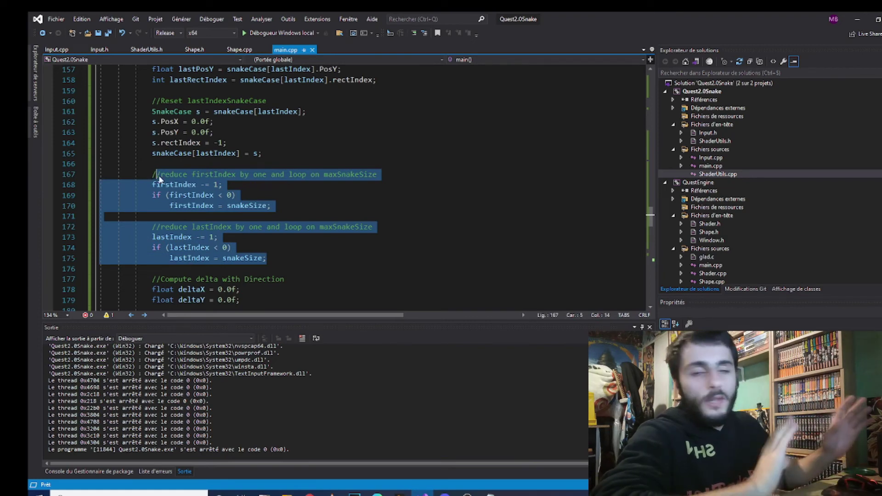
{"action": "scroll", "coordinate": [159, 178], "scroll_direction": "down", "scroll_amount": 2}
{"action": "scroll", "coordinate": [158, 178], "scroll_direction": "down", "scroll_amount": 1}
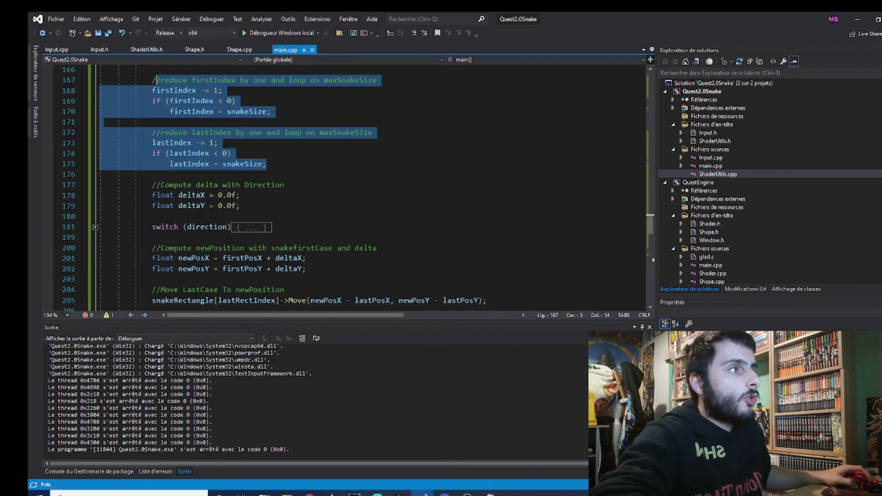
{"action": "scroll", "coordinate": [247, 198], "scroll_direction": "down", "scroll_amount": 1}
{"action": "left_click_drag", "start_coordinate": [151, 153], "coordinate": [335, 150]}
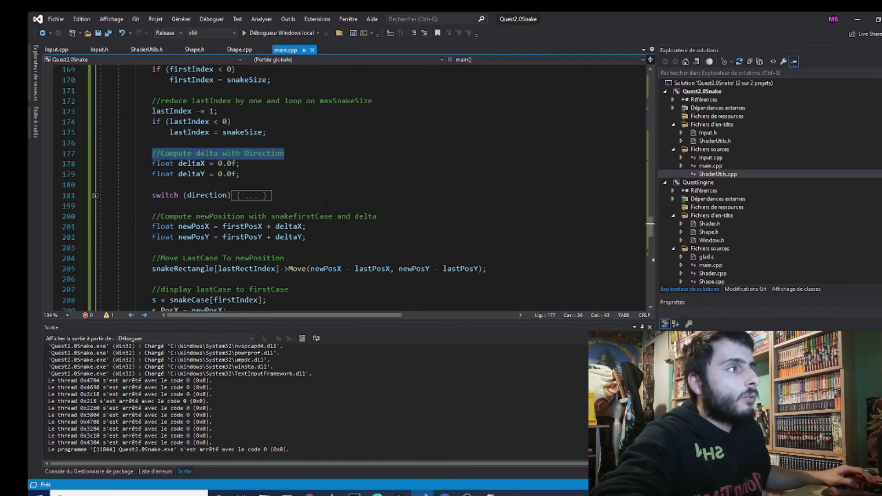
{"action": "left_click", "coordinate": [324, 196]}
{"action": "left_click", "coordinate": [96, 195]}
{"action": "scroll", "coordinate": [94, 197], "scroll_direction": "down", "scroll_amount": 1}
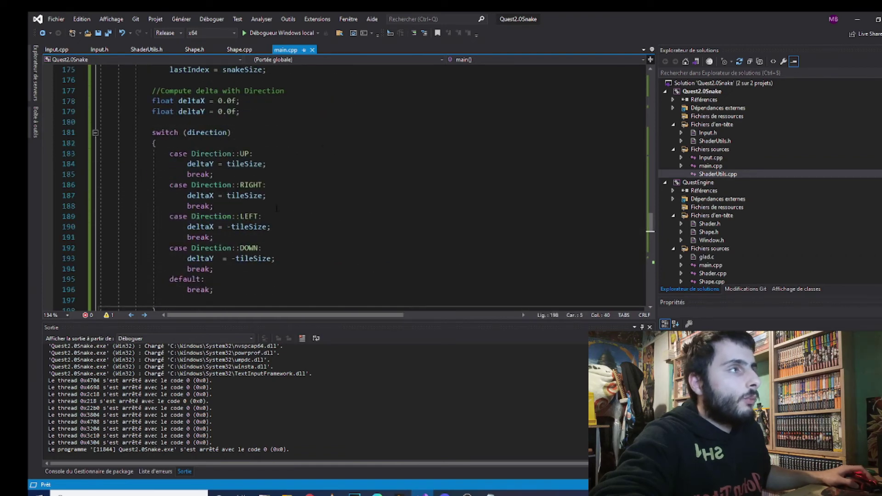
{"action": "left_click_drag", "start_coordinate": [99, 122], "coordinate": [240, 143]}
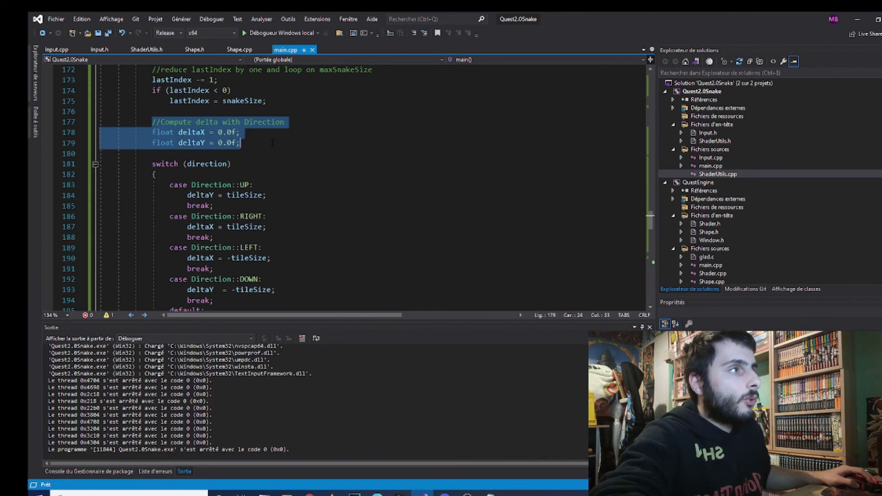
{"action": "scroll", "coordinate": [345, 186], "scroll_direction": "down", "scroll_amount": 1}
{"action": "scroll", "coordinate": [345, 187], "scroll_direction": "down", "scroll_amount": 1}
{"action": "left_click", "coordinate": [199, 132]}
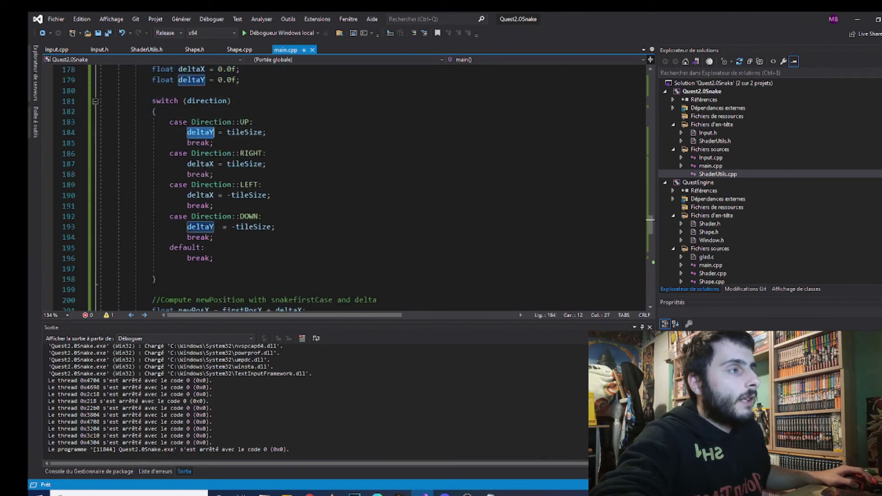
{"action": "left_click", "coordinate": [201, 164]}
{"action": "left_click", "coordinate": [195, 194]}
{"action": "left_click", "coordinate": [210, 227]}
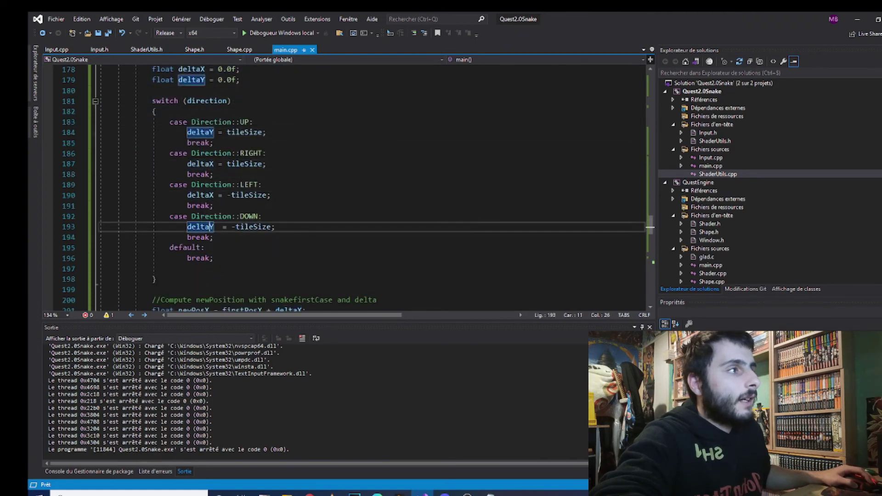
{"action": "left_click", "coordinate": [95, 101]}
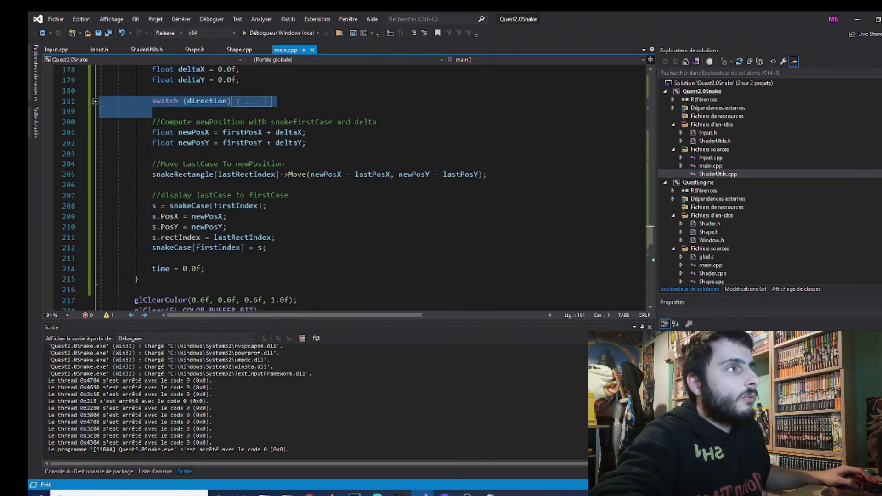
{"action": "left_click_drag", "start_coordinate": [152, 122], "coordinate": [339, 144]}
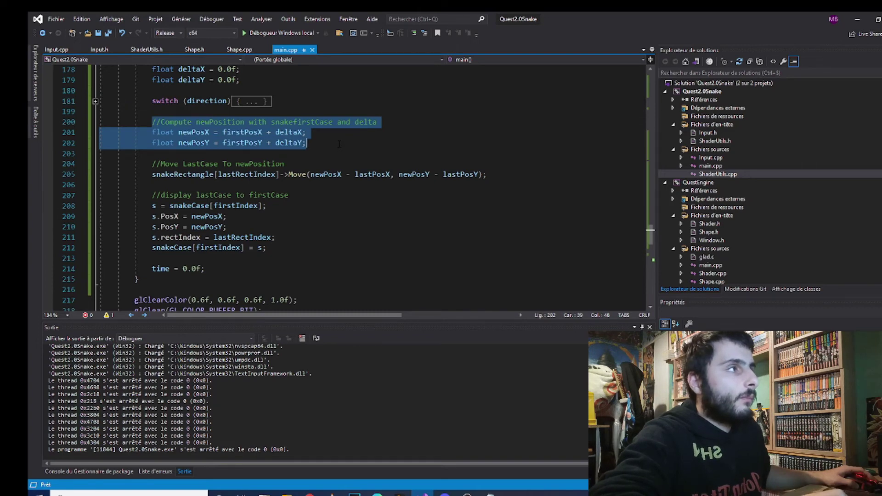
{"action": "scroll", "coordinate": [414, 144], "scroll_direction": "up", "scroll_amount": 1}
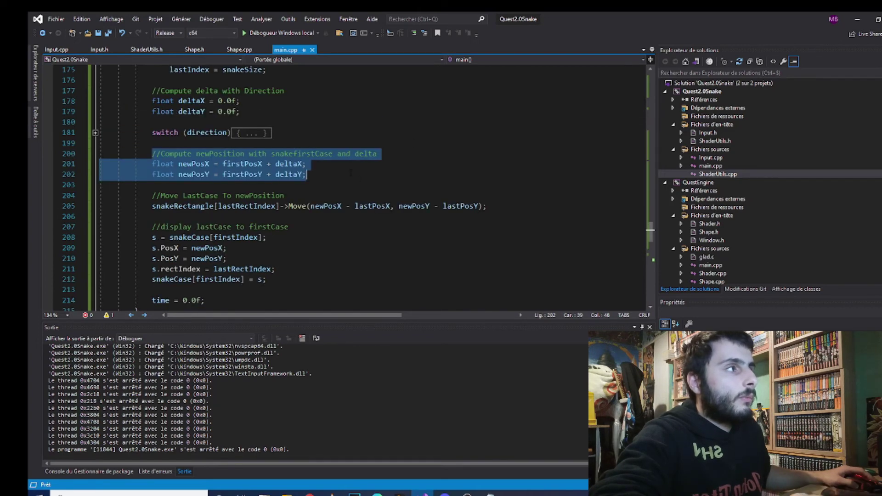
{"action": "left_click", "coordinate": [332, 153]}
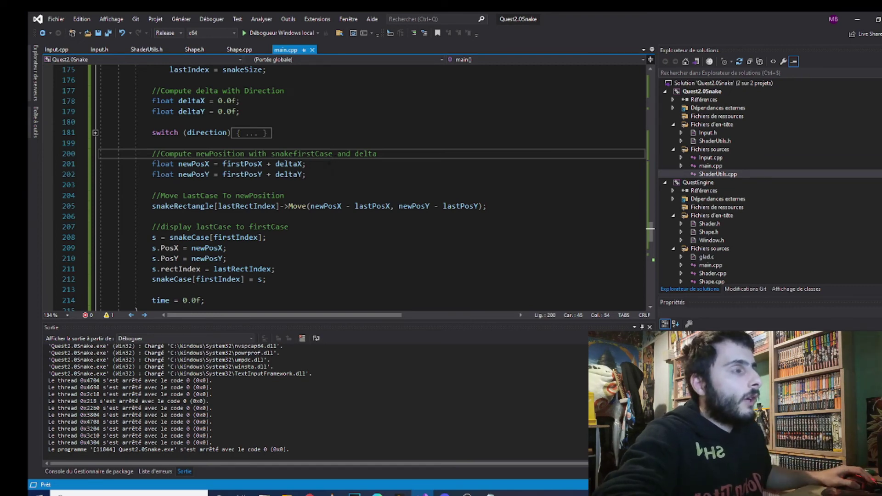
{"action": "mouse_move", "coordinate": [379, 154]}
{"action": "left_mouse_down"}
{"action": "mouse_move", "coordinate": [348, 153]}
{"action": "mouse_move", "coordinate": [364, 153]}
{"action": "left_mouse_up"}
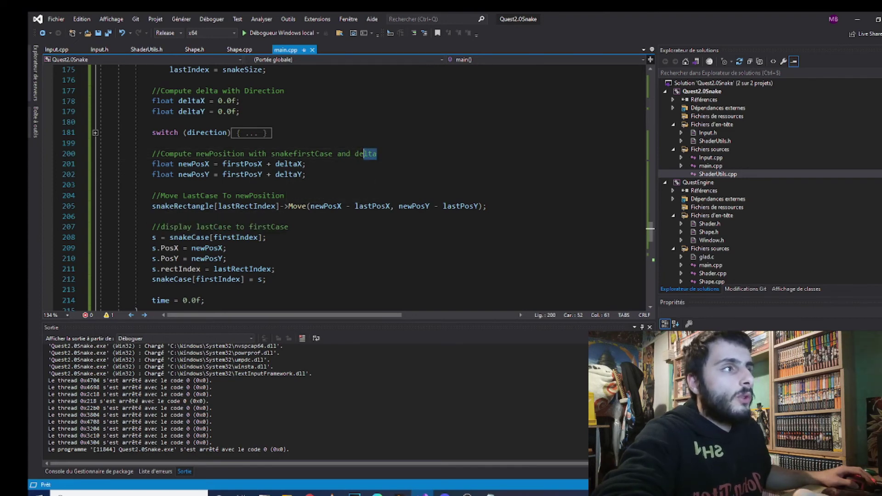
{"action": "left_click_drag", "start_coordinate": [152, 196], "coordinate": [284, 196]}
{"action": "left_click", "coordinate": [285, 195]}
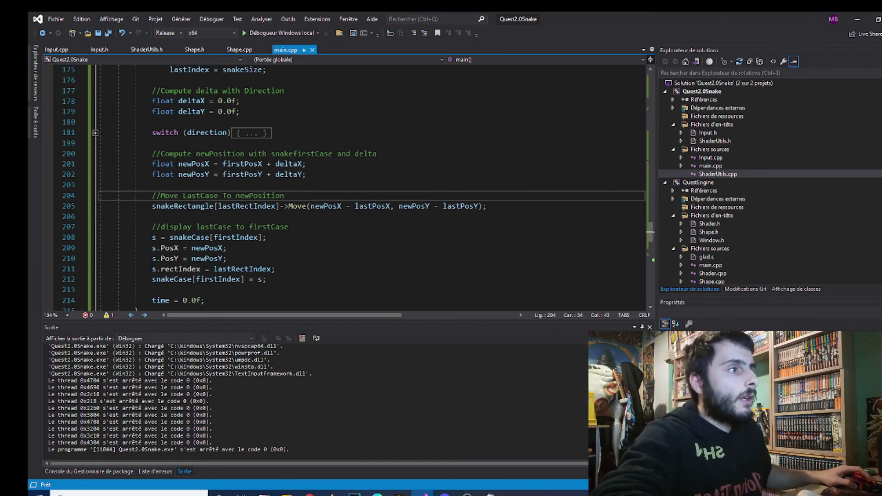
{"action": "scroll", "coordinate": [338, 237], "scroll_direction": "down", "scroll_amount": 1}
{"action": "left_click_drag", "start_coordinate": [267, 247], "coordinate": [118, 195]}
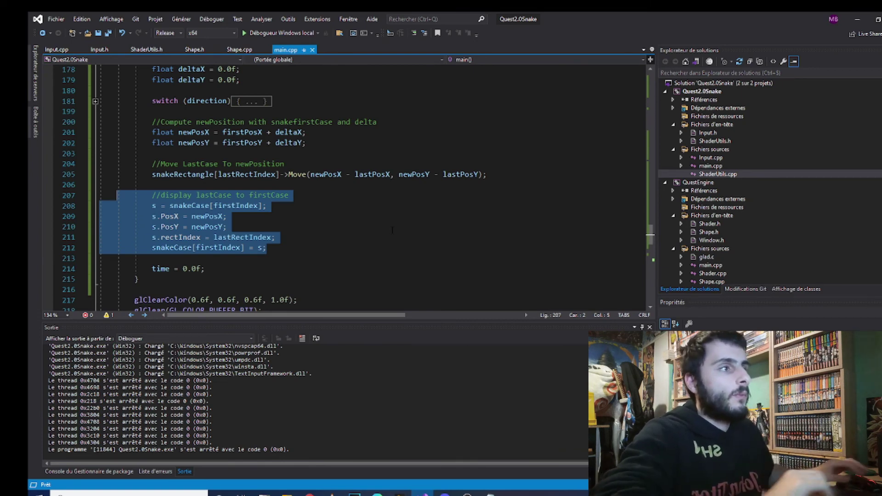
{"action": "scroll", "coordinate": [344, 186], "scroll_direction": "up", "scroll_amount": 2}
{"action": "scroll", "coordinate": [345, 186], "scroll_direction": "up", "scroll_amount": 2}
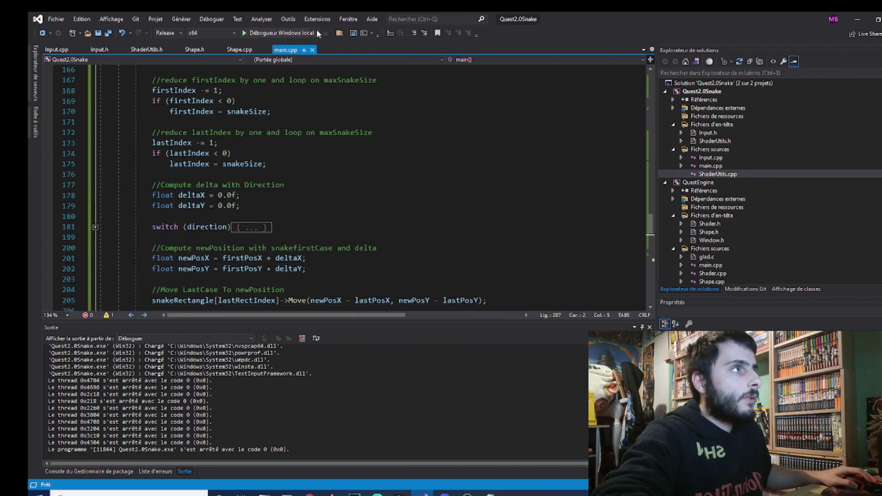
{"action": "scroll", "coordinate": [345, 186], "scroll_direction": "down", "scroll_amount": 2}
{"action": "scroll", "coordinate": [345, 186], "scroll_direction": "down", "scroll_amount": 1}
Deselect the tile-display code in main.cpp before building Quest2.0Snake
{"action": "left_click", "coordinate": [285, 281]}
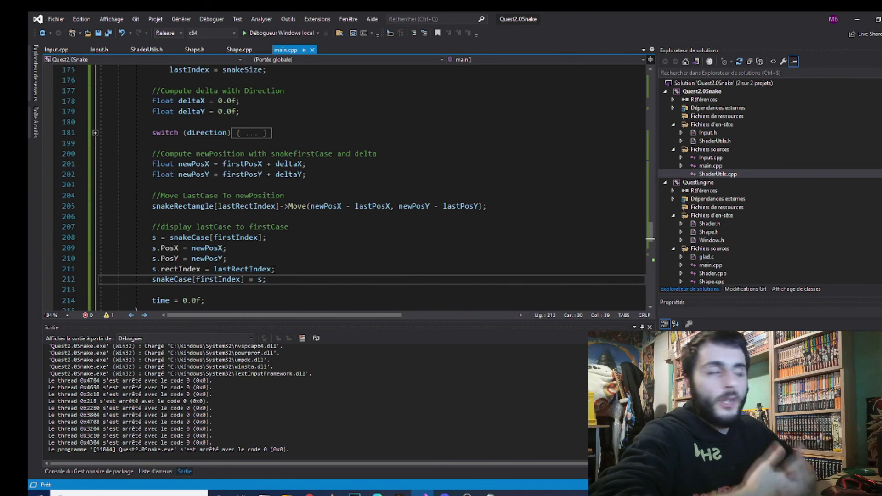
{"action": "scroll", "coordinate": [372, 193], "scroll_direction": "down", "scroll_amount": 1}
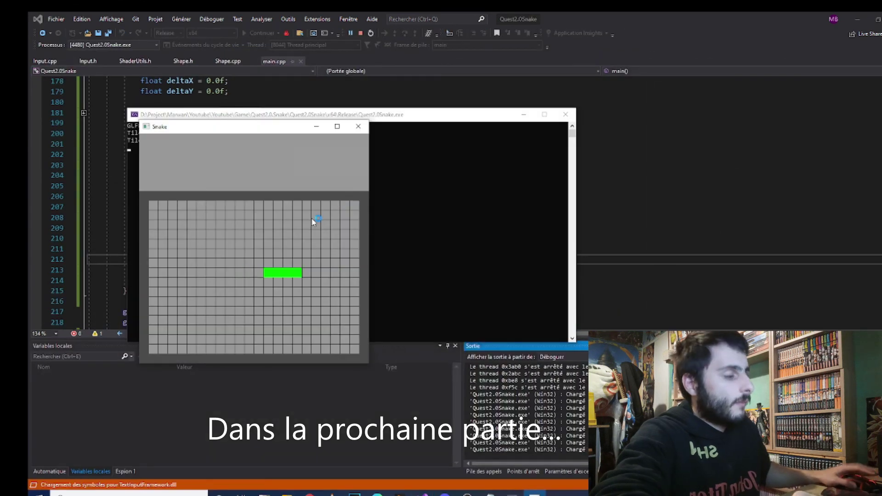
Turn the snake up, left, down, left along the bottom, then right
{"action": "key", "text": "Up"}
{"action": "key", "text": "Left"}
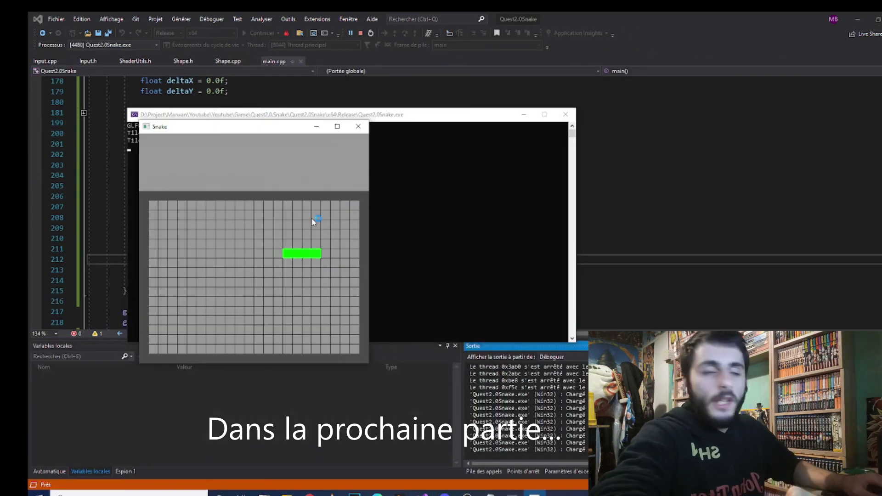
{"action": "key", "text": "Down"}
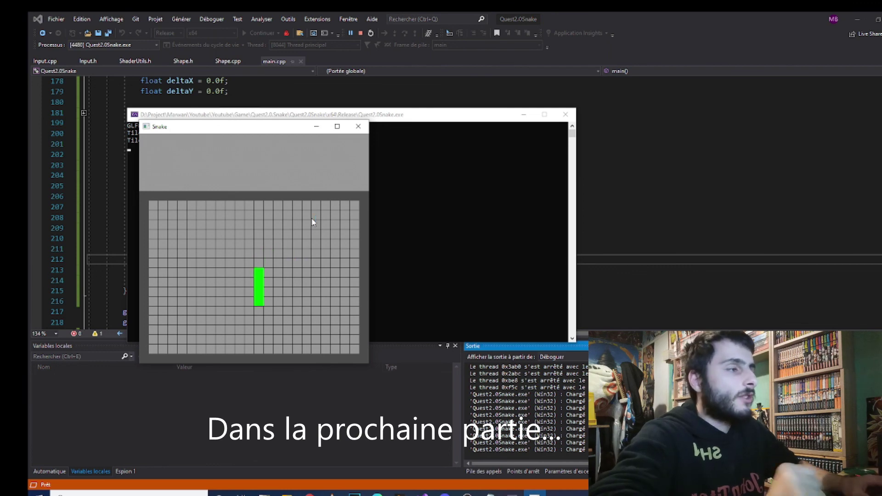
{"action": "key", "text": "Left"}
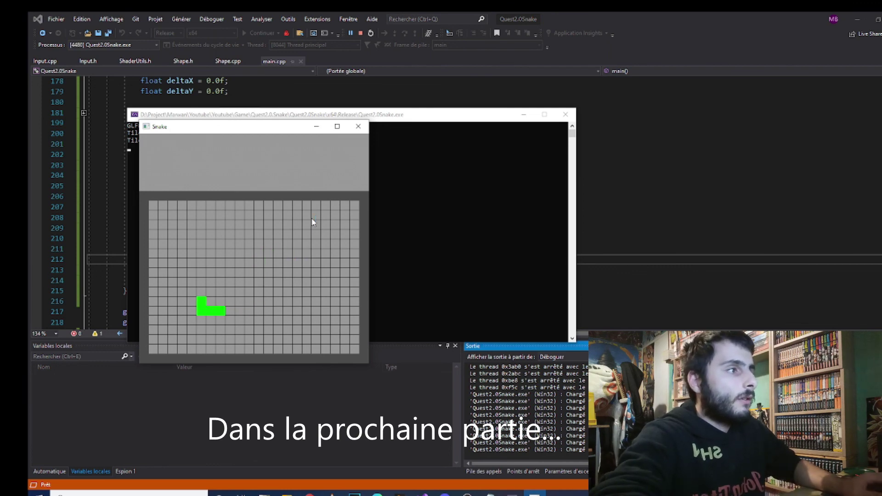
{"action": "key", "text": "Right"}
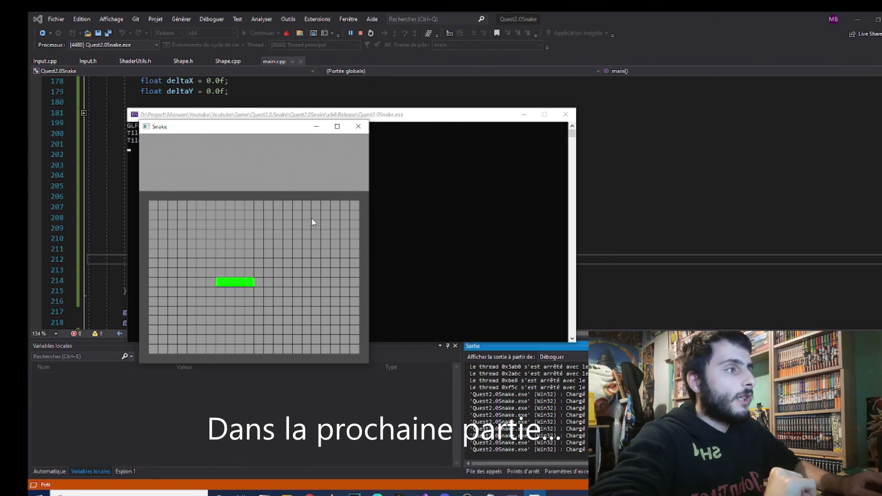